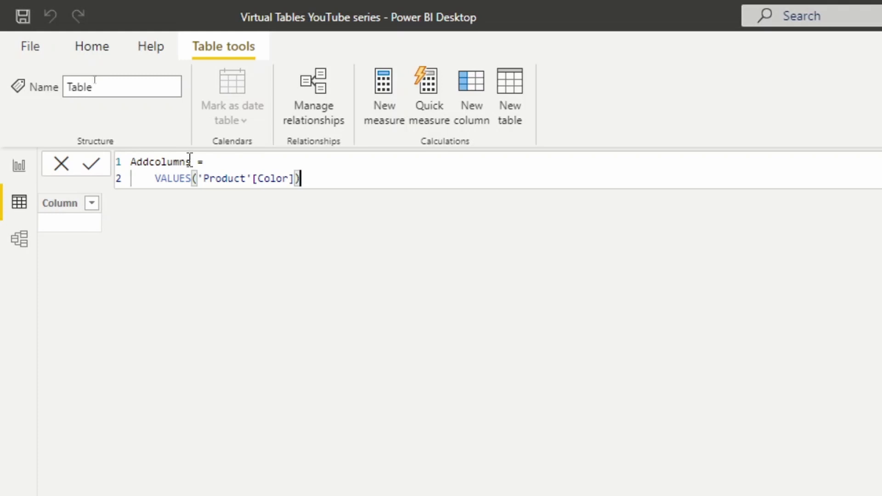
Step: Wrap VALUES('Product'[Color]) in an ADDCOLUMNS function as its first argument, leaving a new line for the next argument
type(",")
key("Return")
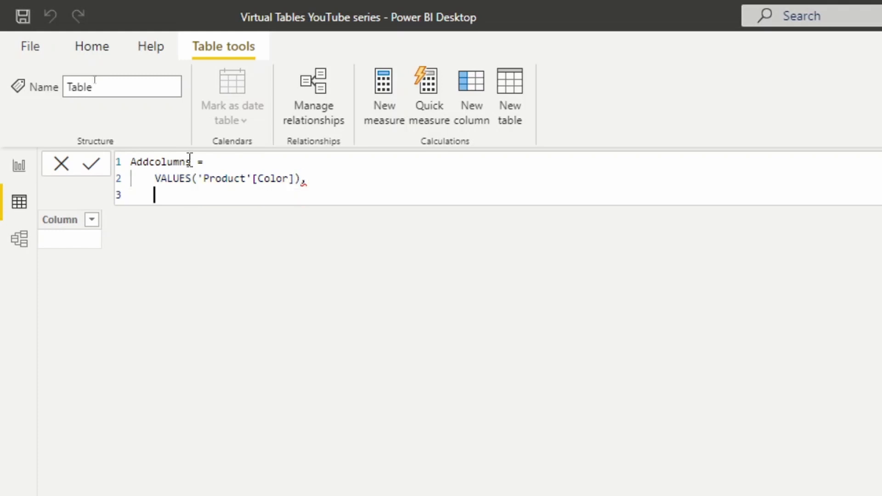
left_click(219, 162)
type("Addco")
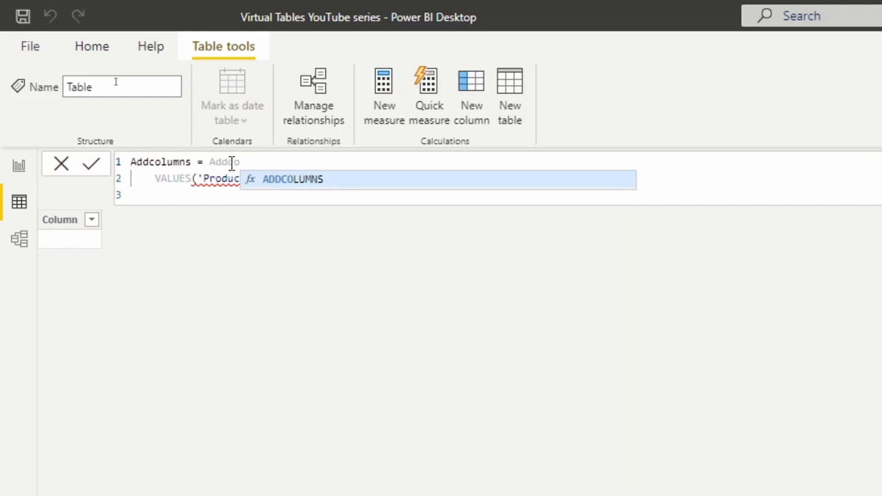
key("Tab")
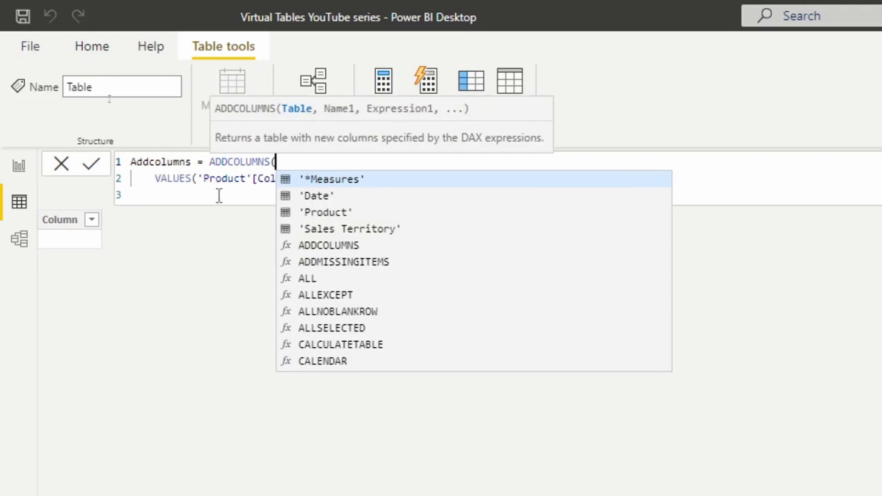
left_click(219, 195)
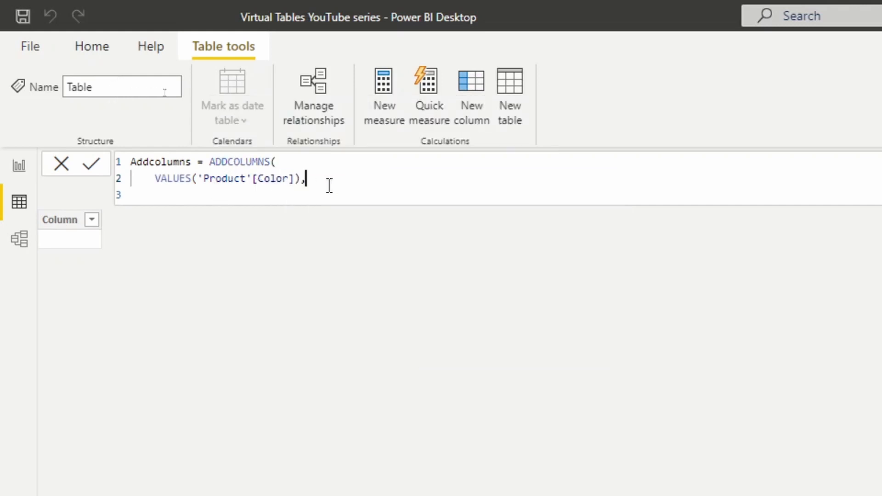
key("shift+Return")
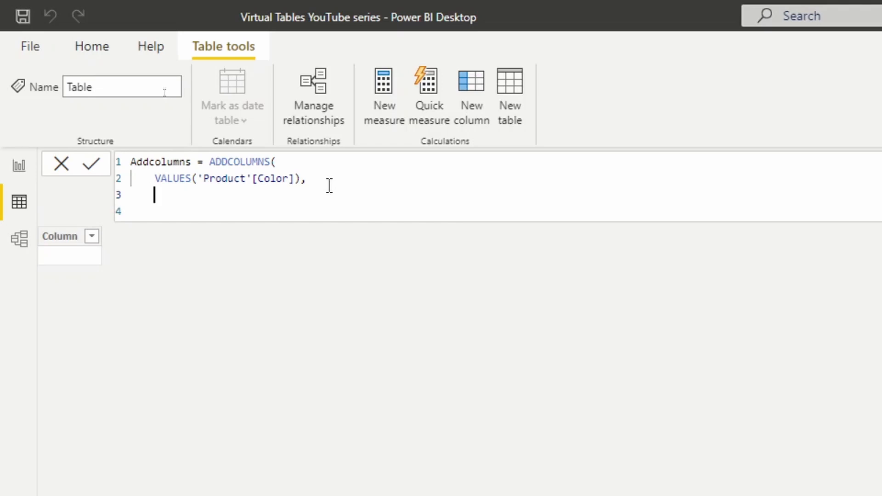
Step: Add an "Amt" column returning [Total Sales] to the ADDCOLUMNS expression, close the function and commit the table formula
type("\"Amt\",")
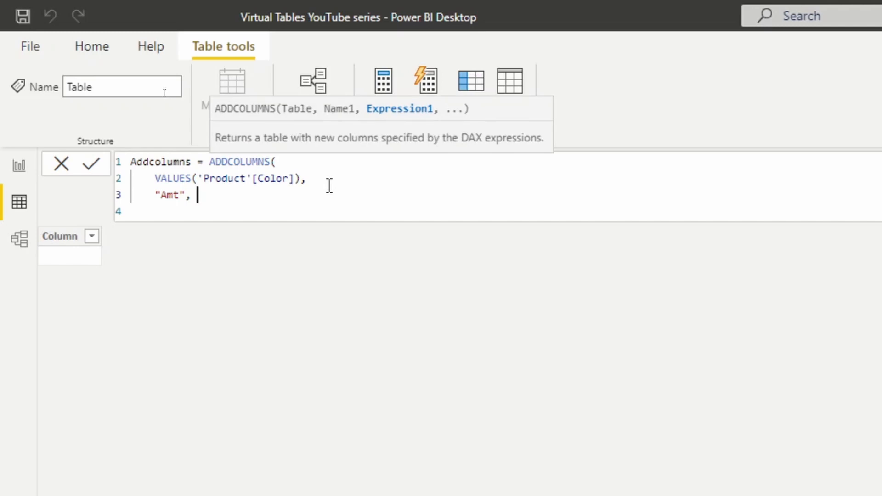
type("[")
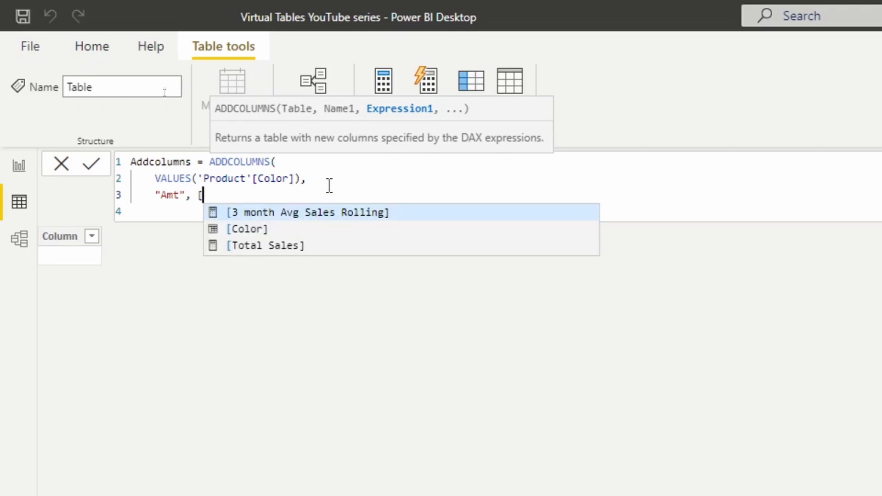
key("Down")
key("Down")
key("Tab")
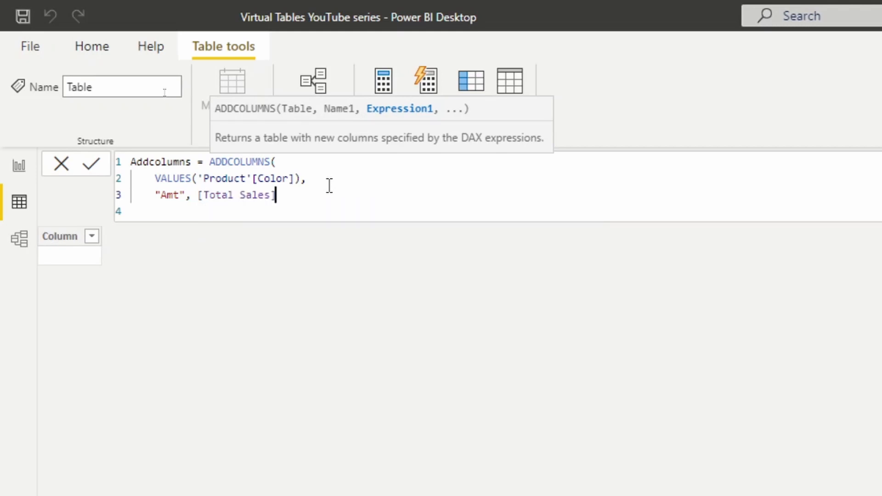
type(")")
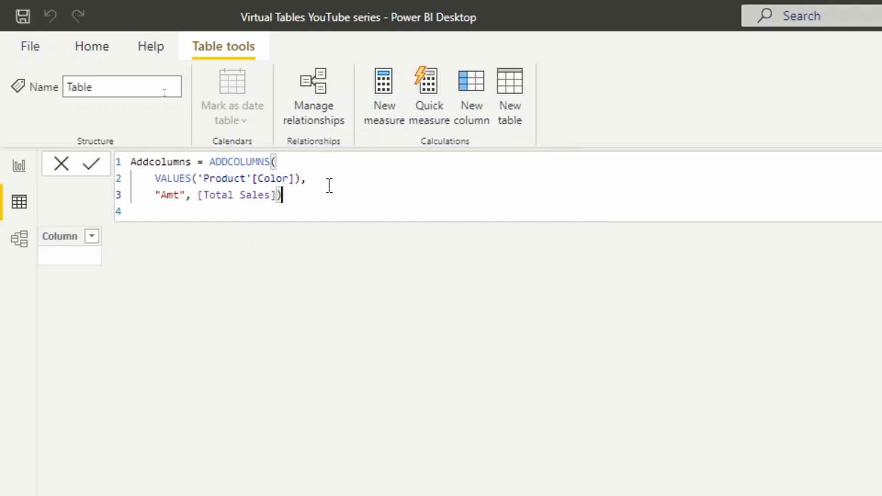
key("Return")
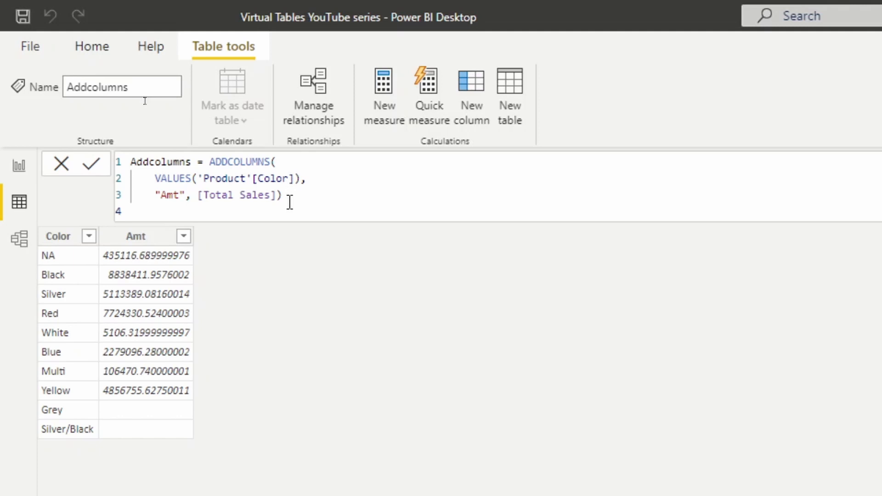
Step: Insert a nested SELECTCOLUMNS function on a new line before VALUES('Product'[Color]) inside ADDCOLUMNS
left_click(295, 165)
key("Return")
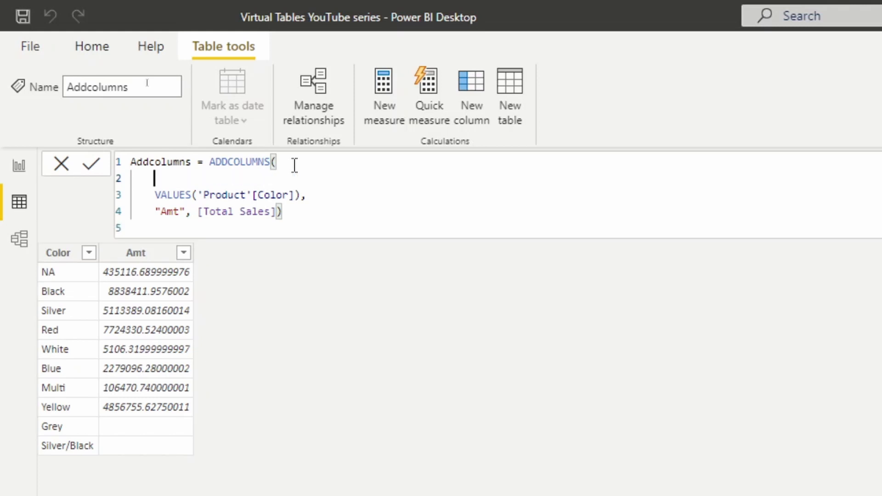
type("sele")
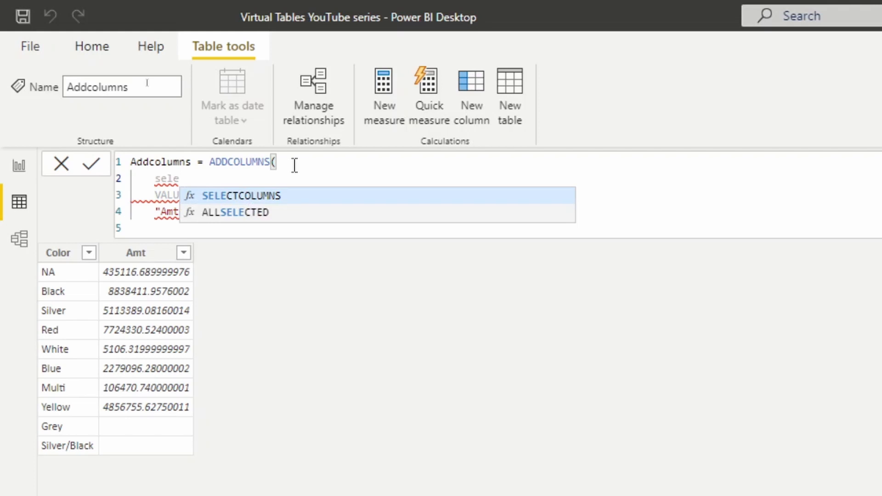
type("c")
key("Tab")
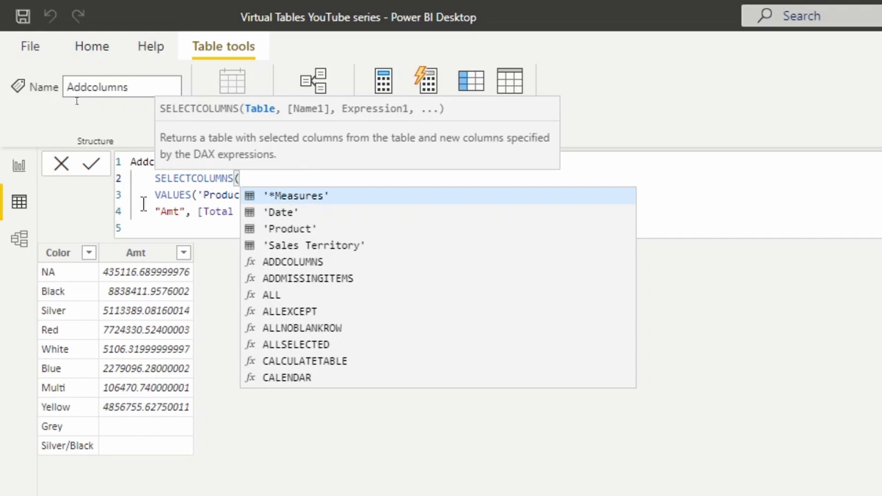
Step: Replace the "Amt" line with "New name for color", 'Product'[Color] and close the SELECTCOLUMNS function
left_click(218, 212)
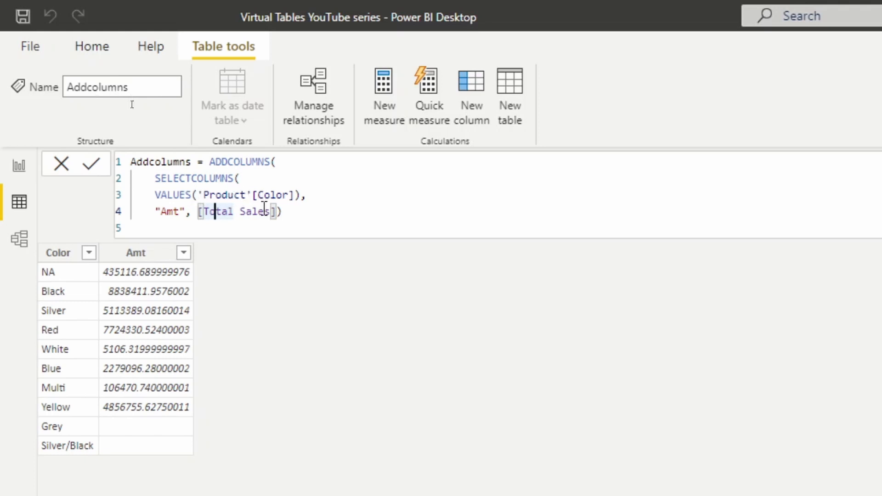
left_click_drag(282, 212, 155, 211)
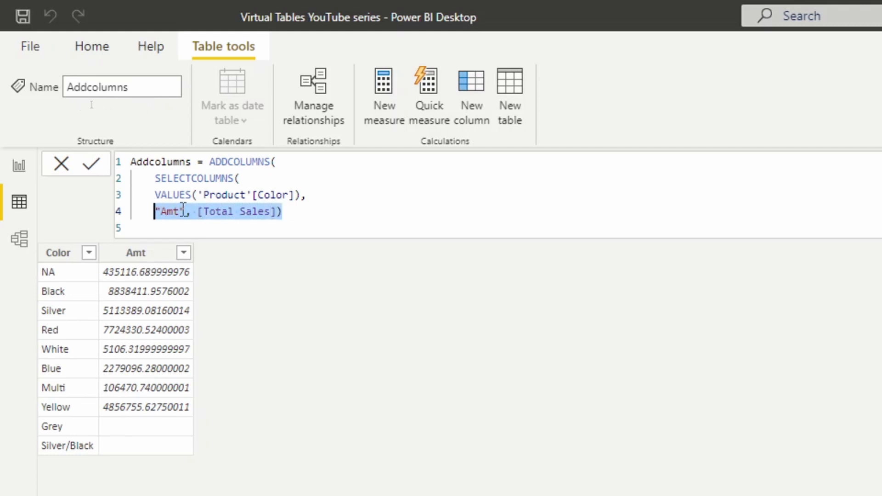
key("BackSpace")
type("\"")
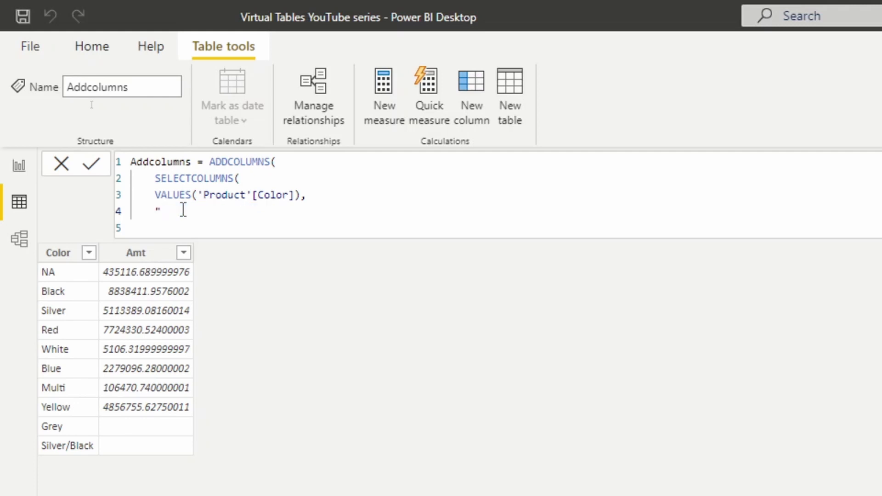
type("New name for col")
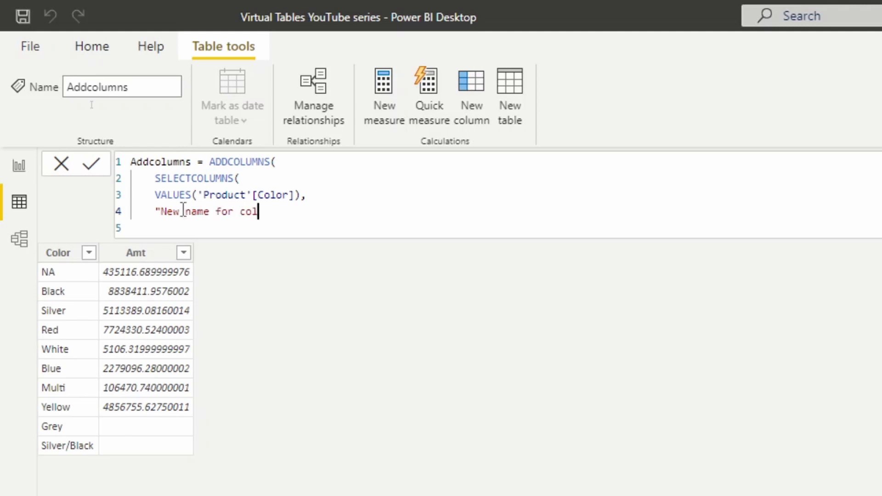
type("or\", ")
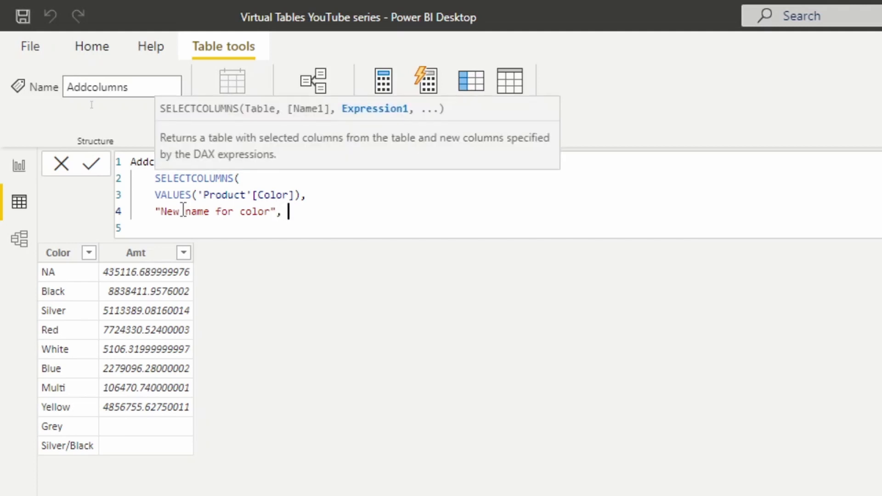
type("'pr")
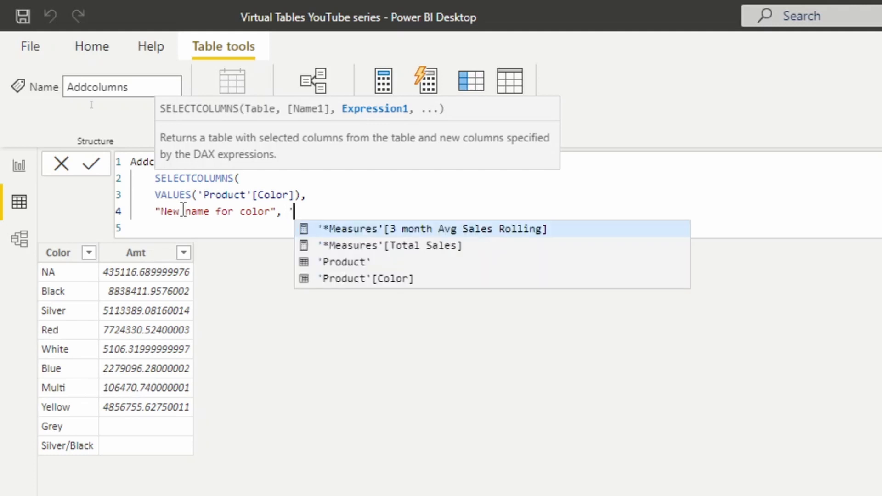
key("Down")
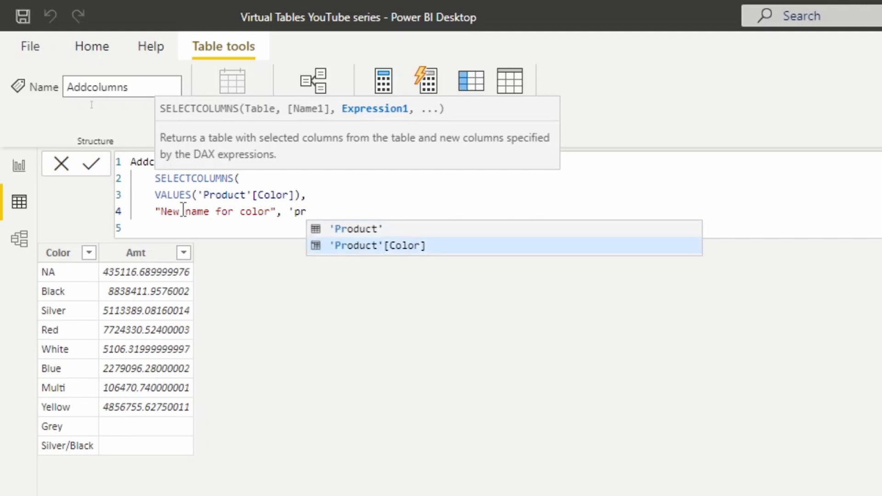
key("Tab")
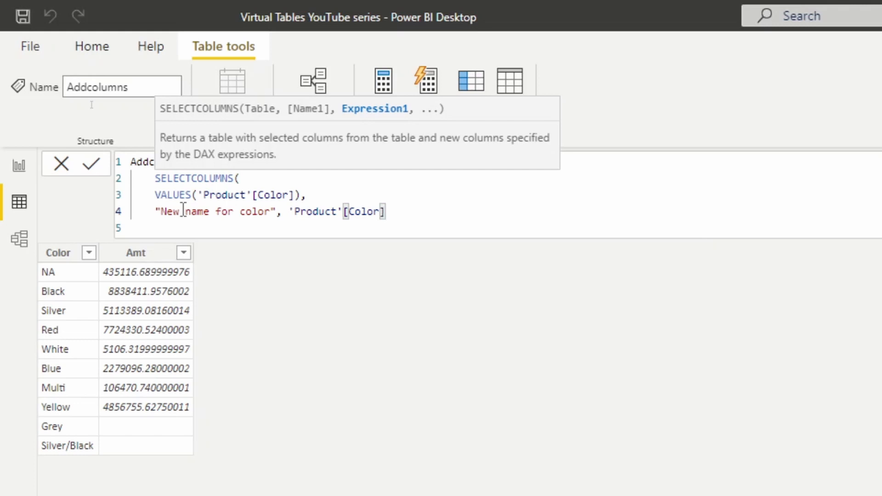
type(")")
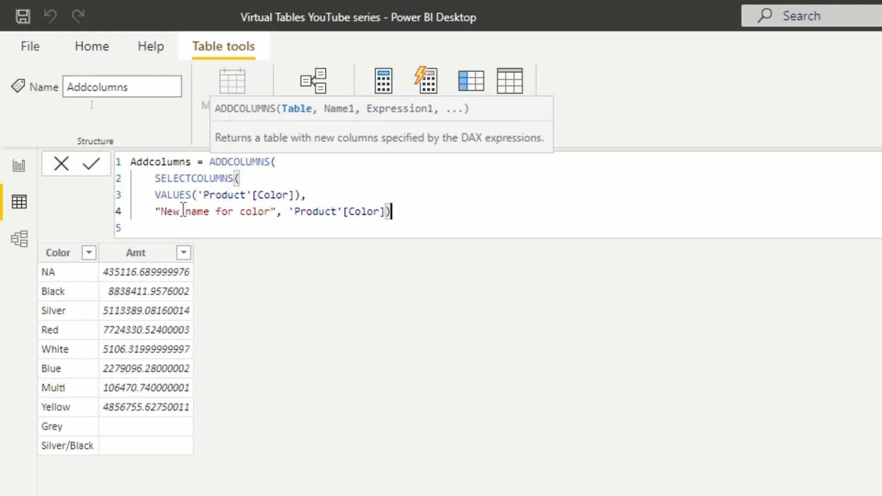
Step: Add "Amt", [Total Sales] as the ADDCOLUMNS column on a new line, close the function and commit the formula
type(",")
key("Return")
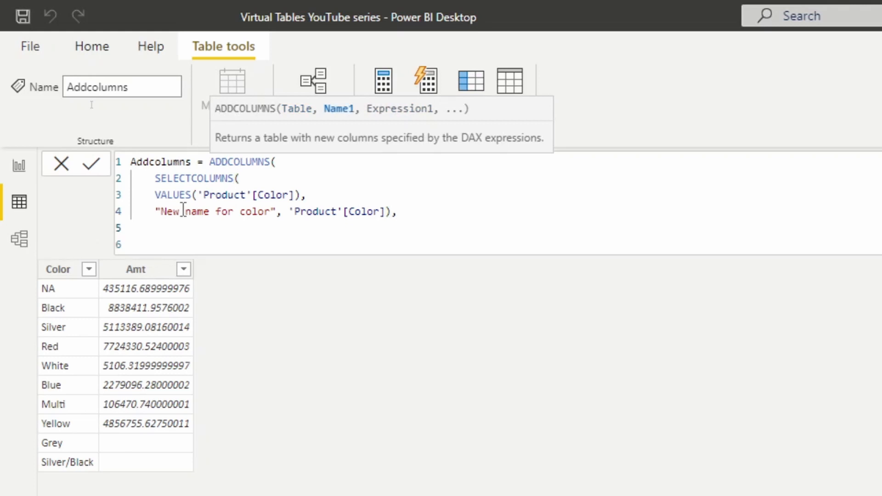
type("\"Amt\"")
type(",")
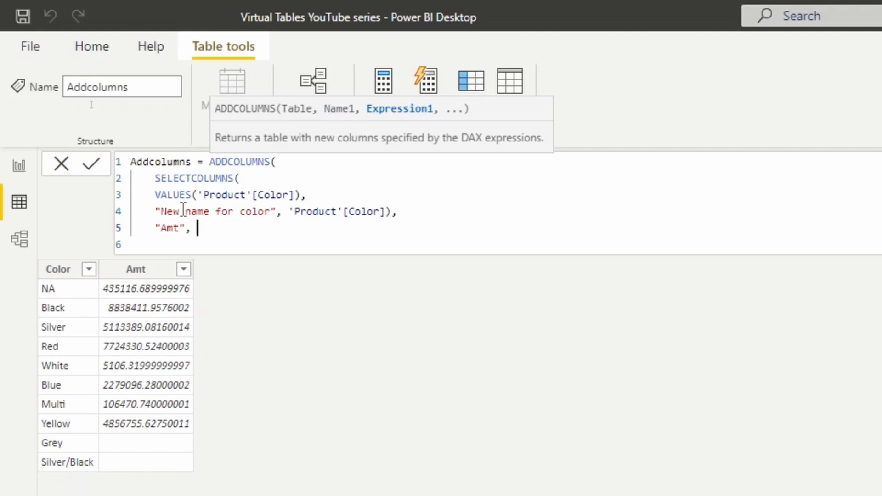
type(" [")
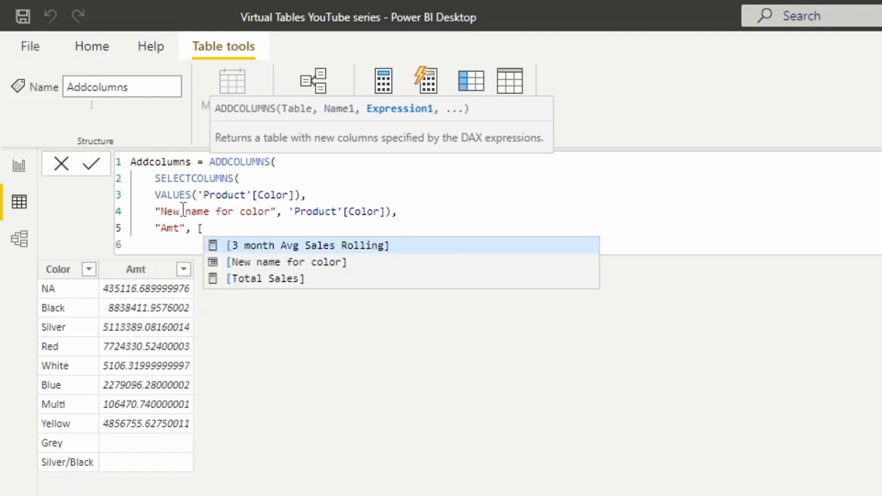
key("Down")
key("Down")
key("Tab")
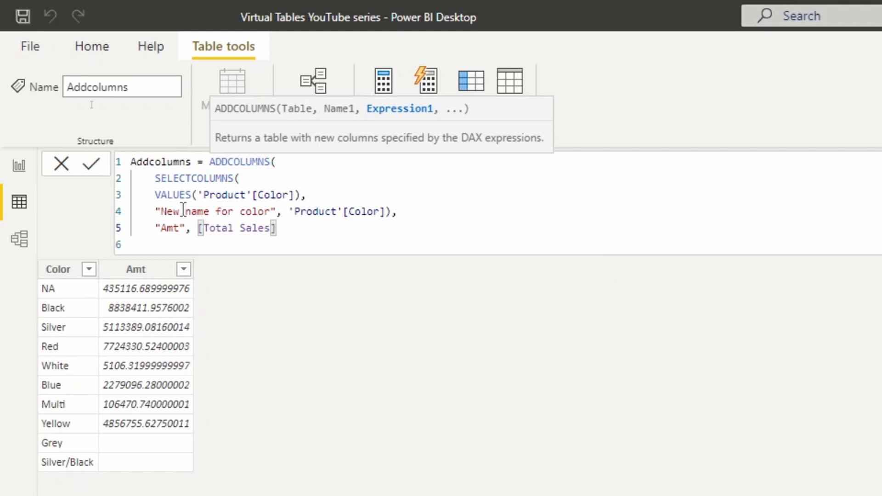
type(")")
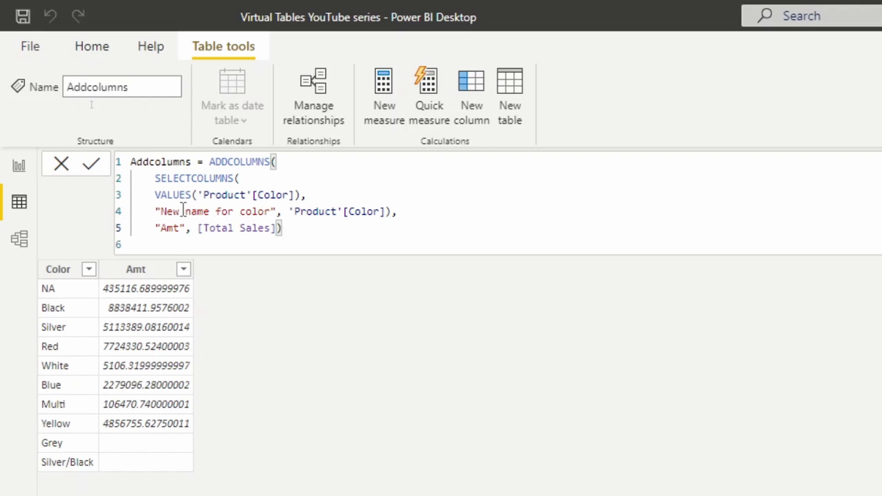
key("Return")
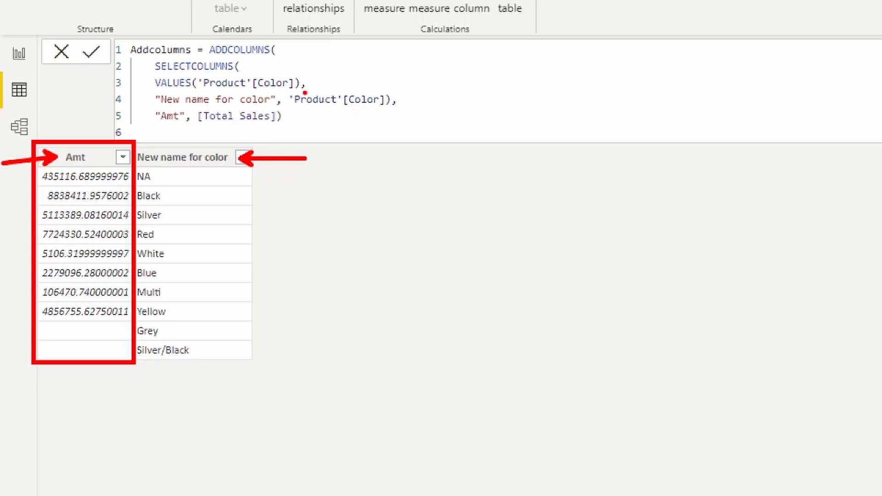
mouse_move(283, 90)
left_mouse_down()
mouse_move(406, 113)
mouse_move(397, 114)
left_mouse_up()
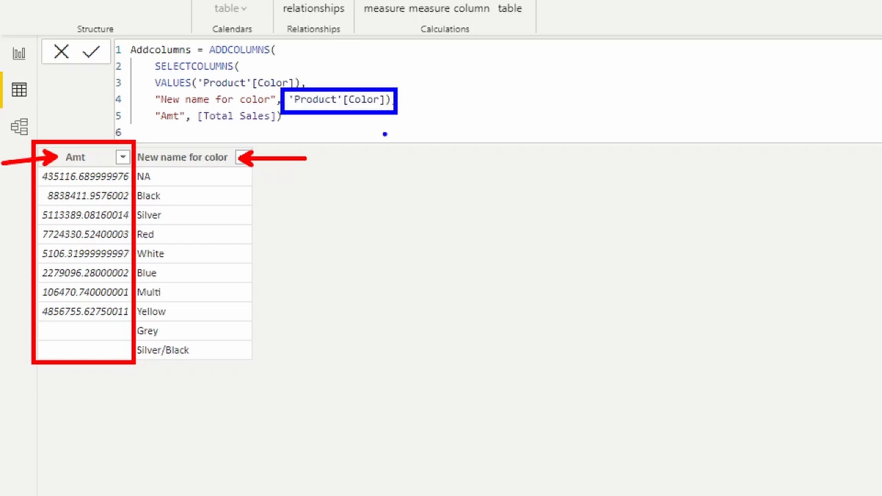
key("Escape")
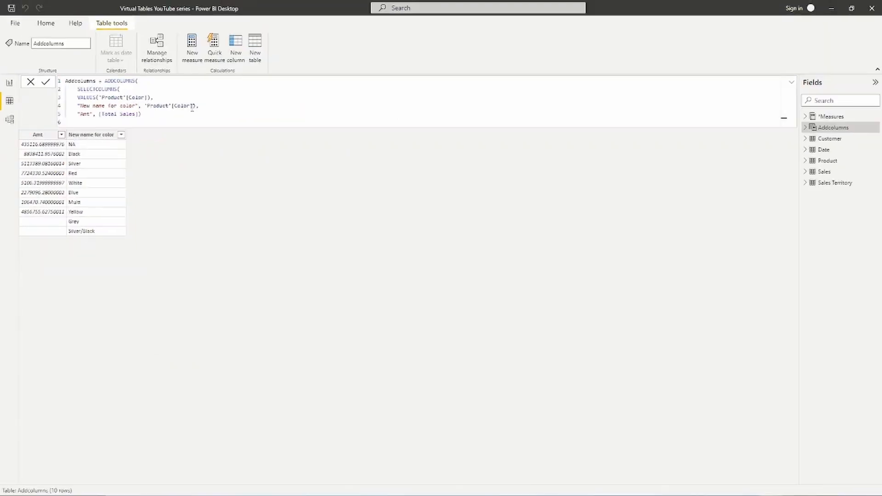
Step: Append &" " to 'Product'[Color] in the "New name for color" expression and commit the formula
left_click(390, 99)
type("&\" \"")
left_click(192, 106)
key("BackSpace")
type(")")
left_click(46, 85)
left_click(46, 85)
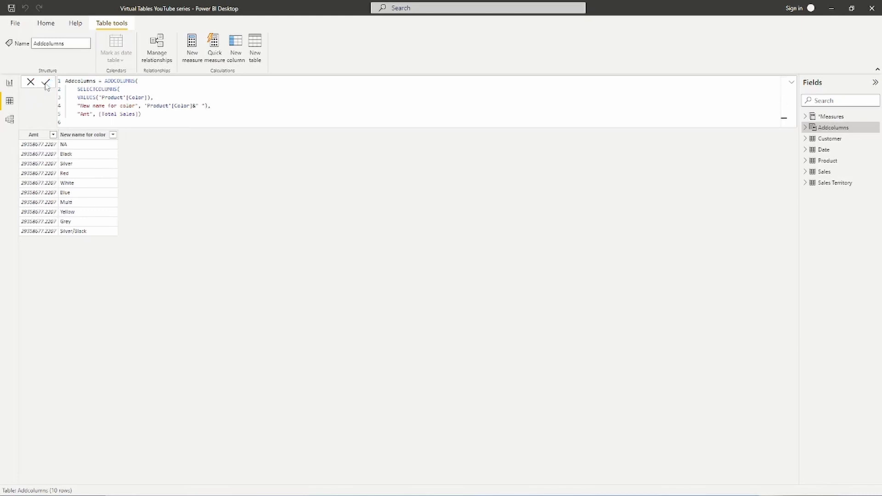
left_click(87, 135)
Step: Delete the whole expression after the equals sign and start an indented new line for a replacement formula
left_click_drag(125, 118, 105, 81)
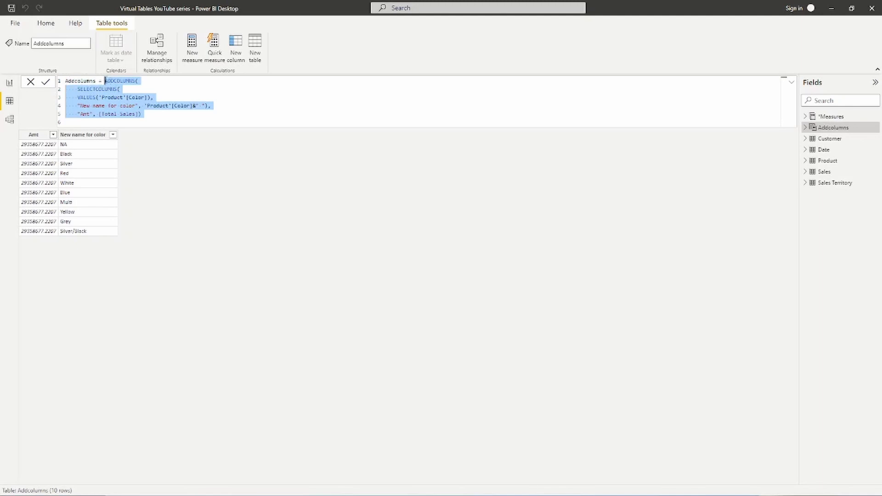
key("BackSpace")
key("shift+Return")
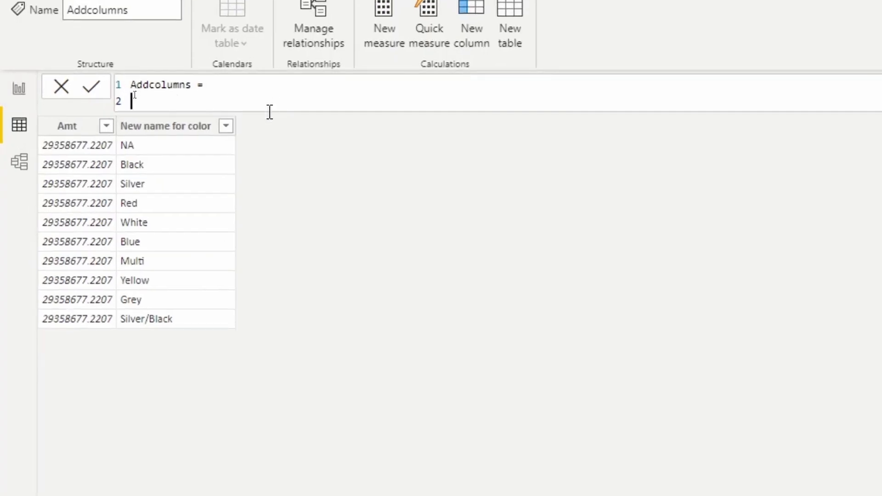
key("Tab")
Step: Change the table name in the formula definition to "Inner/outer sales"
left_click_drag(191, 84, 127, 85)
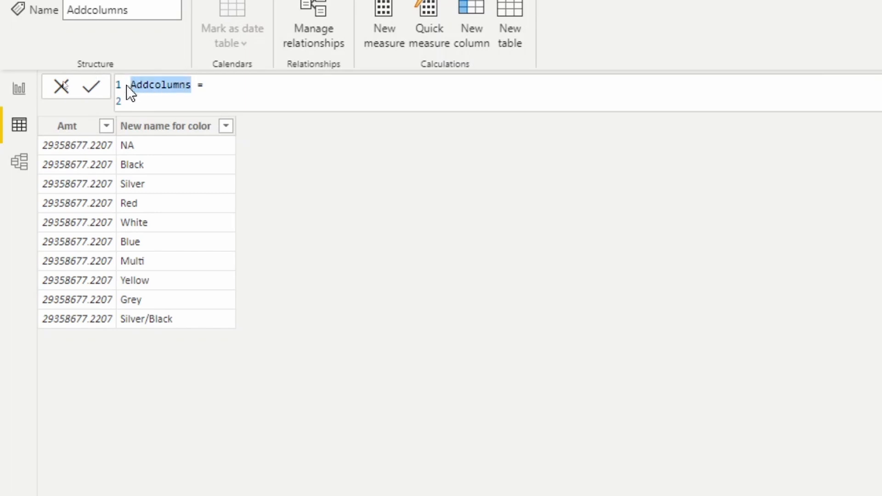
type("Inner/outre")
key("BackSpace")
key("BackSpace")
type("er sales")
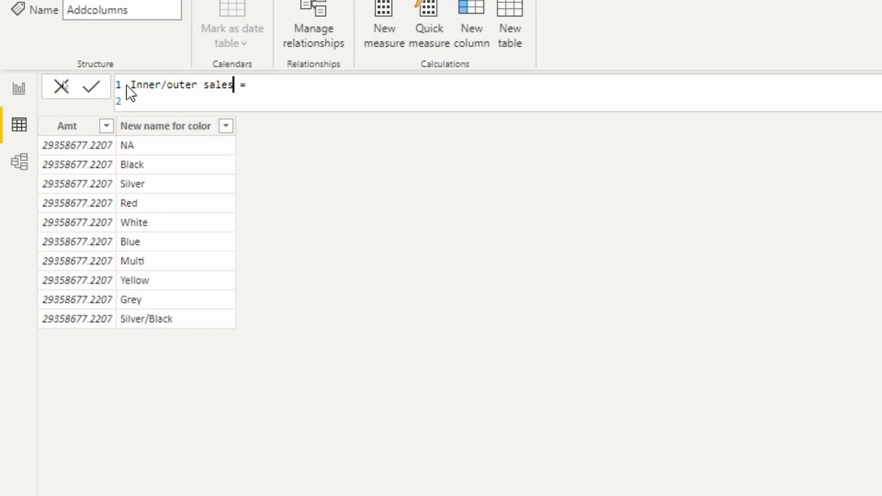
Step: Start a SUMMARIZE function on the indented second line of the Inner/outer sales formula
left_click(189, 102)
key("Tab")
type("Summa")
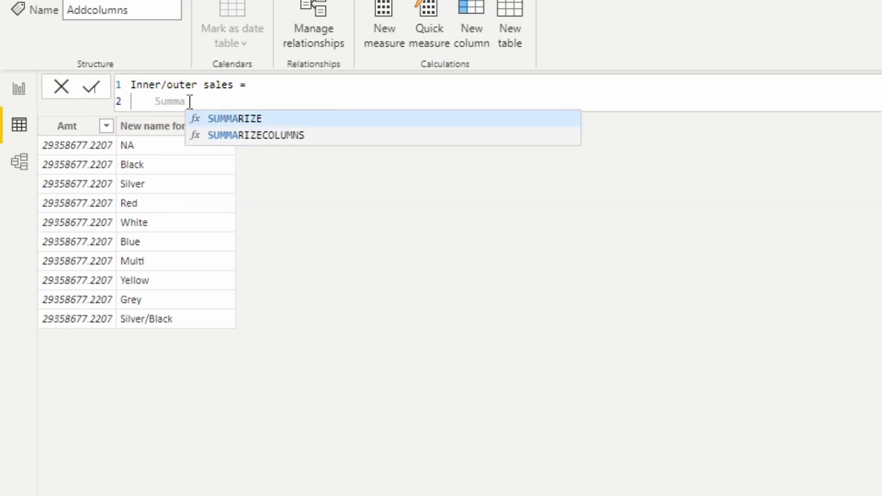
key("Tab")
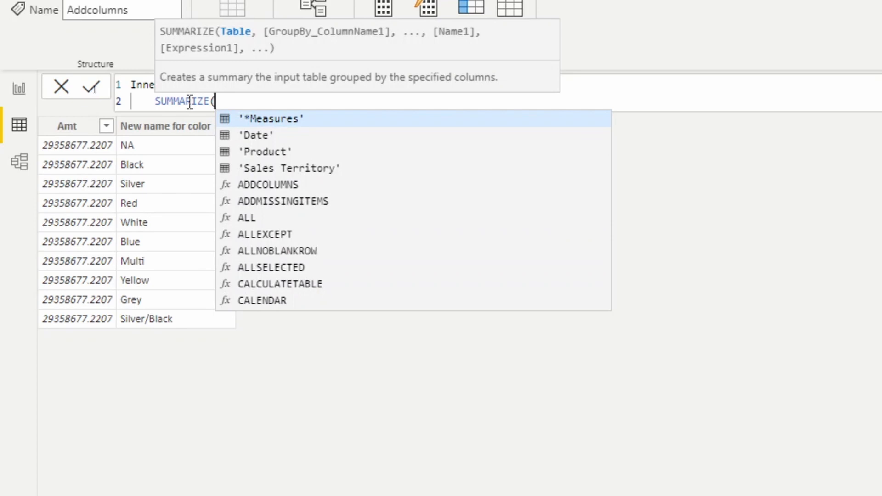
key("Tab")
key("BackSpace")
key("BackSpace")
key("BackSpace")
key("BackSpace")
key("BackSpace")
key("BackSpace")
key("BackSpace")
key("BackSpace")
key("BackSpace")
key("BackSpace")
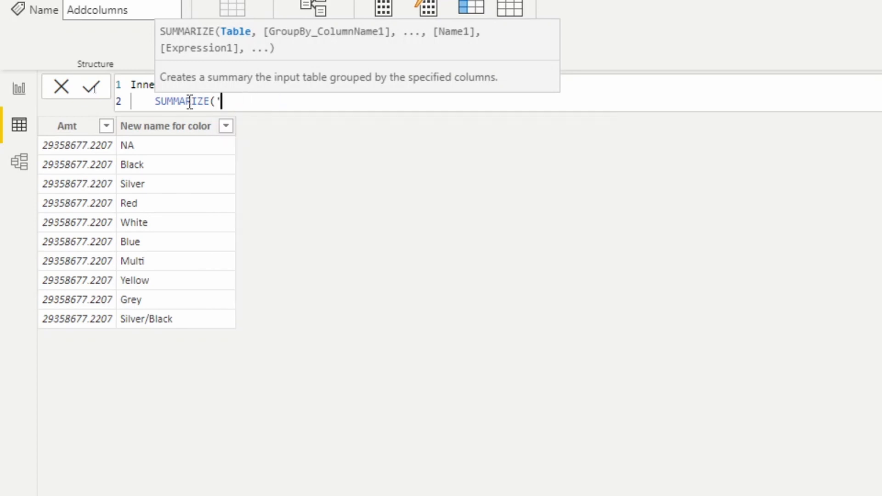
key("BackSpace")
Step: Enter 'Date' as the SUMMARIZE table and 'Date'[Year] as the first group-by column
type("'D")
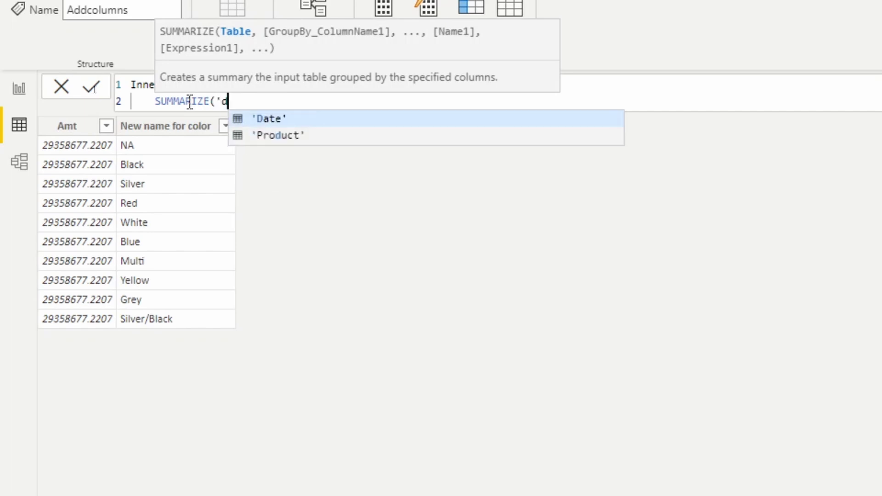
key("Tab")
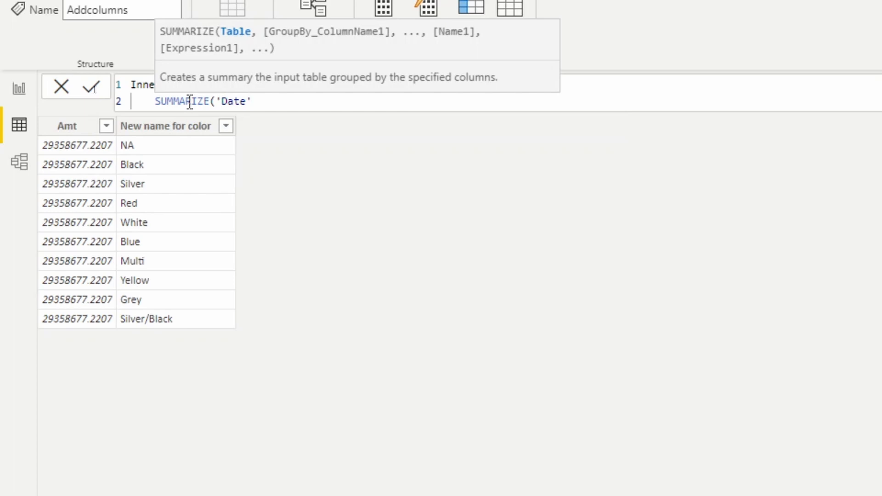
type(",")
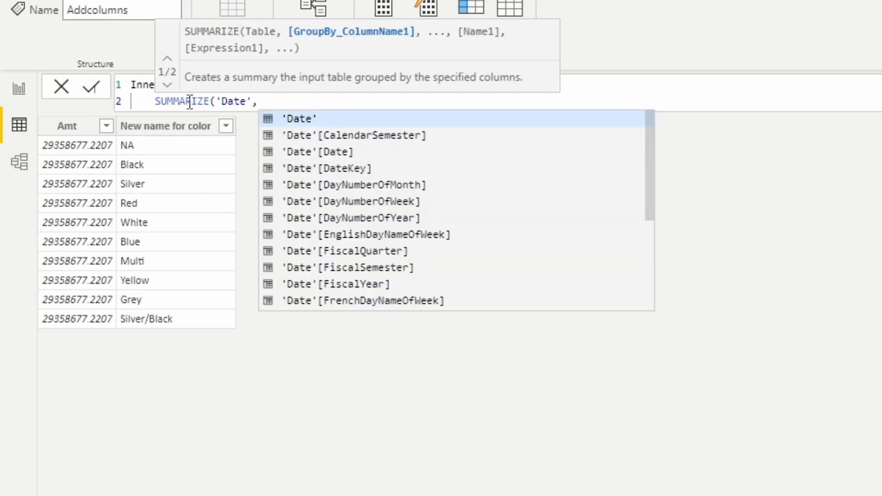
key("Tab")
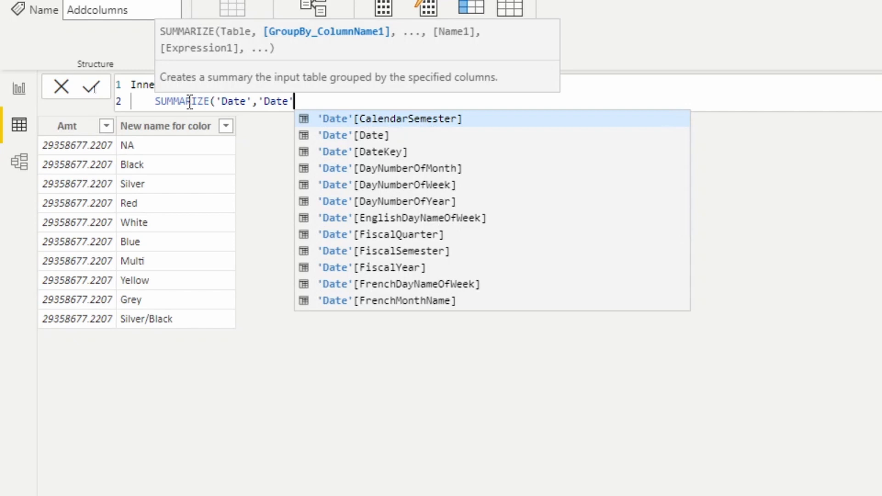
type("[y")
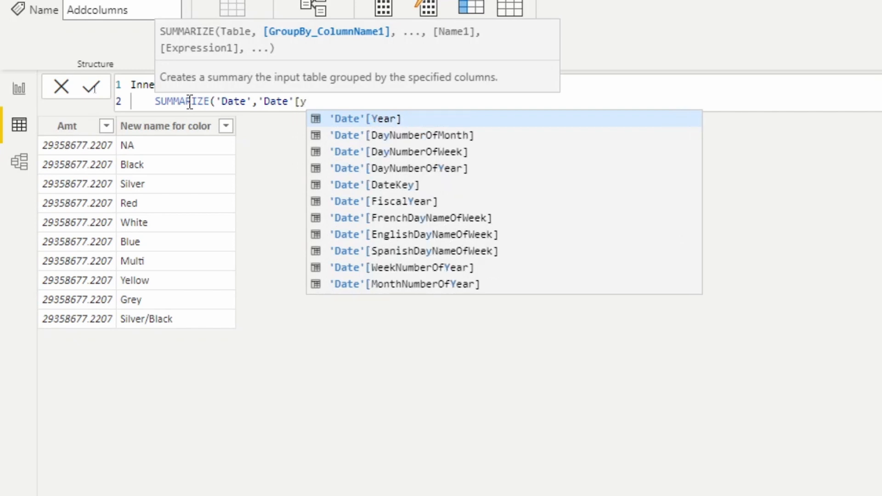
key("Tab")
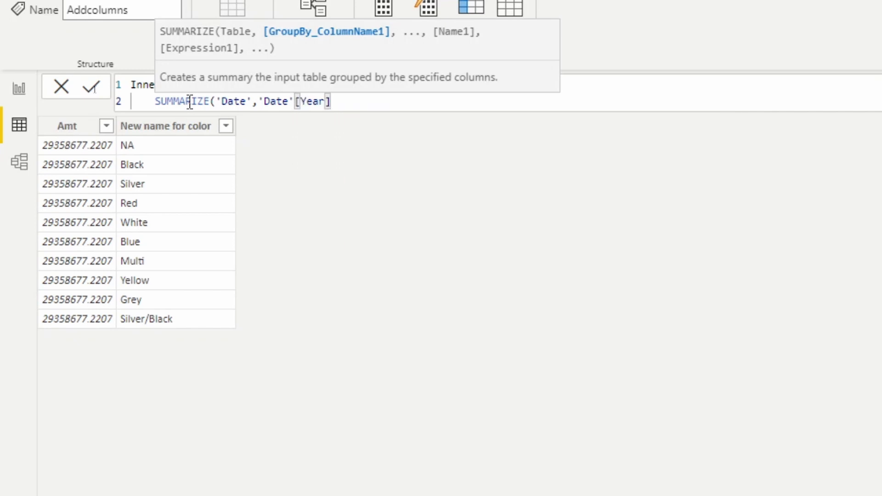
Step: Add 'Date'[Month] as the second group-by column and close the SUMMARIZE function
type(",'d")
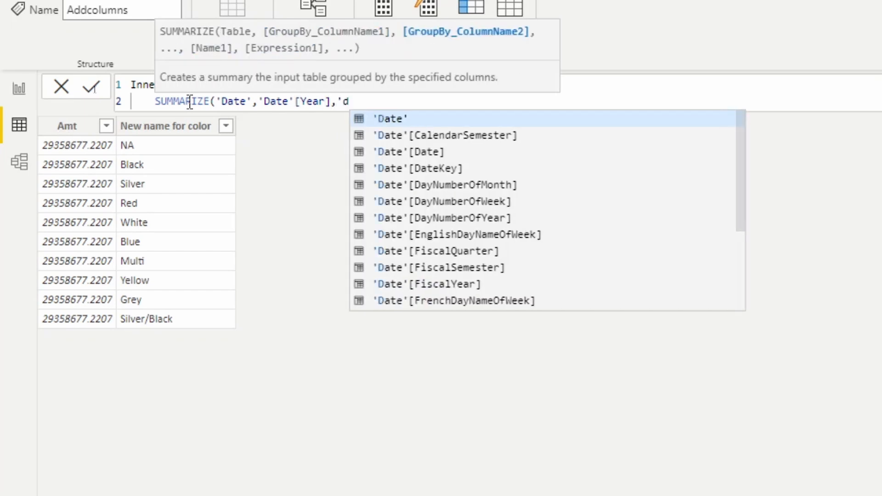
key("Tab")
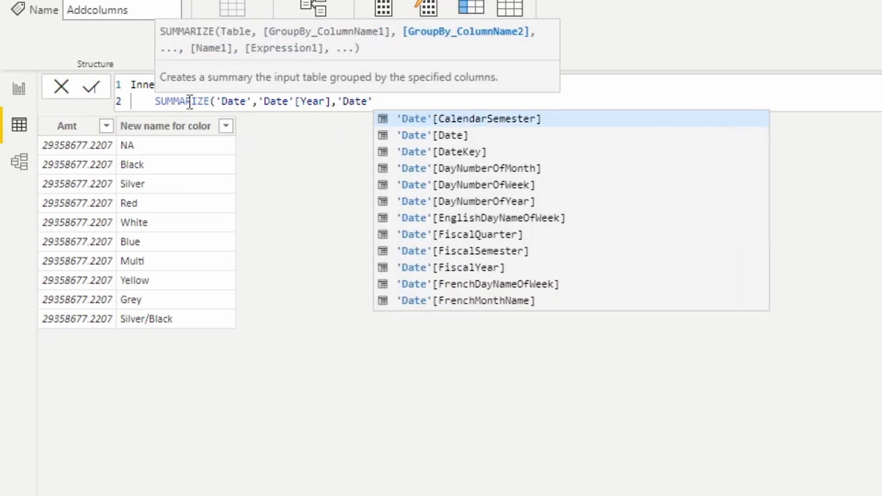
type("[")
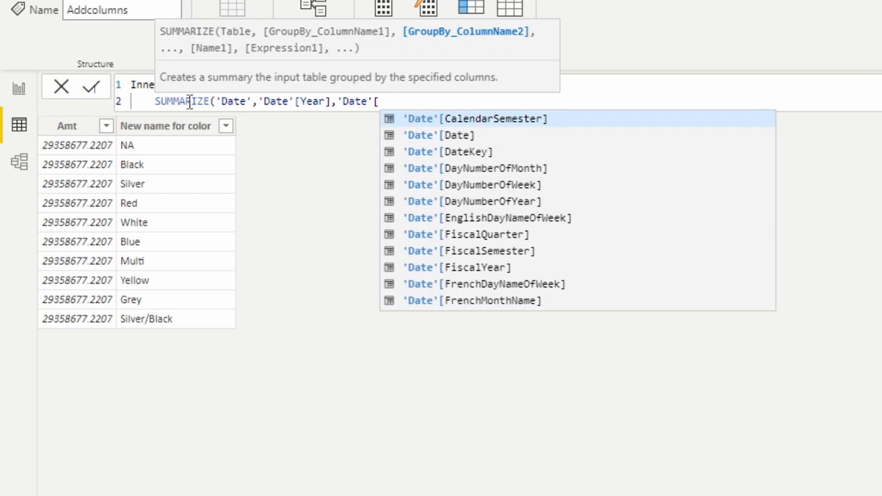
type("mon")
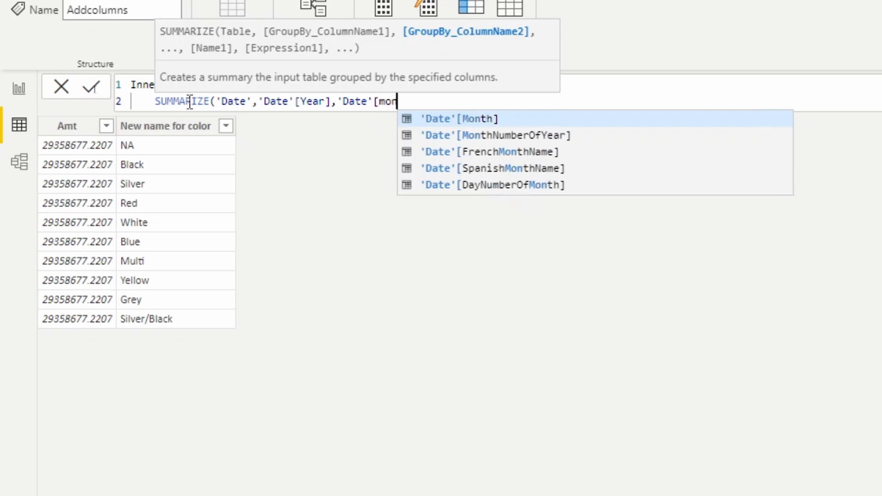
key("Tab")
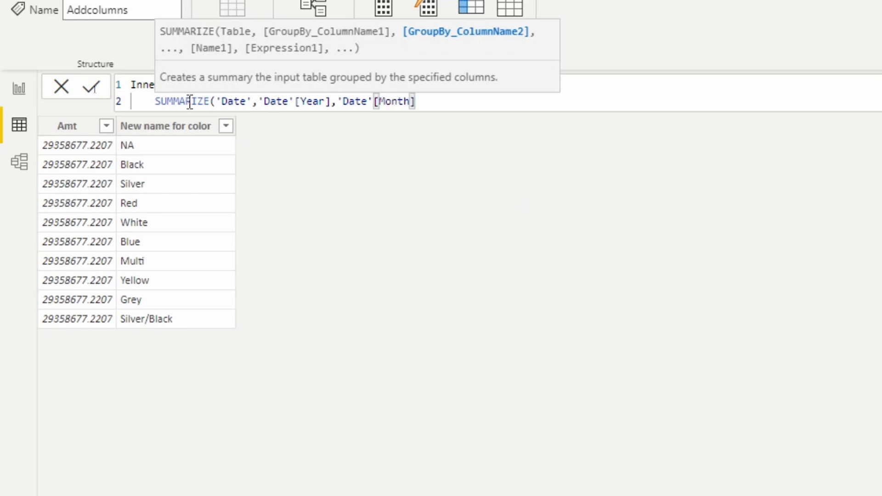
type(")")
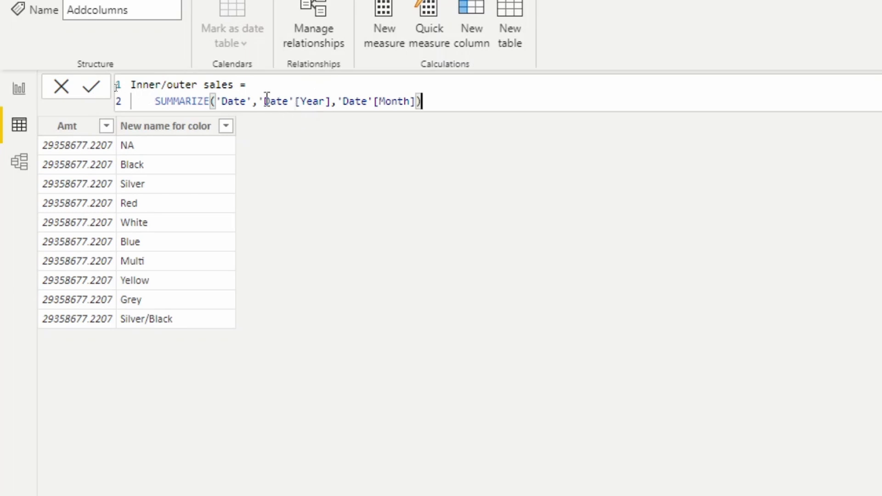
Step: Insert an opening ADDCOLUMNS( on a new line directly above the SUMMARIZE expression
left_click(154, 103)
left_click(156, 104)
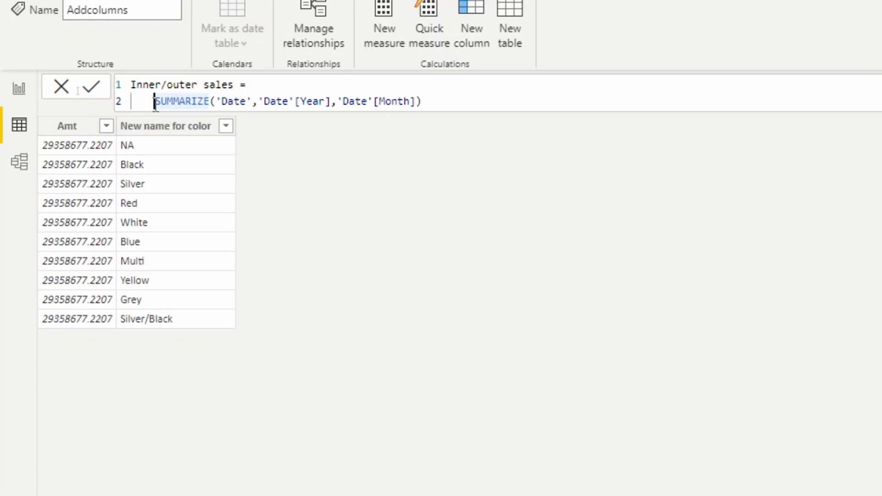
key("shift+Return")
left_click(155, 103)
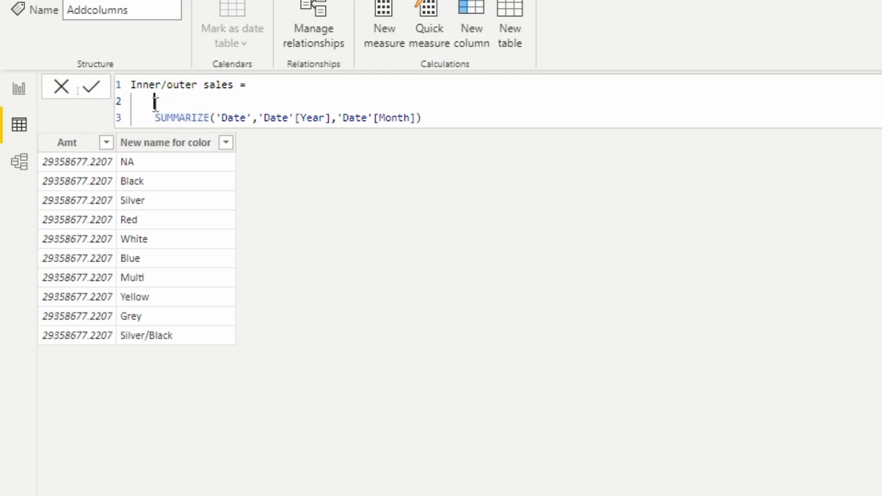
type("add")
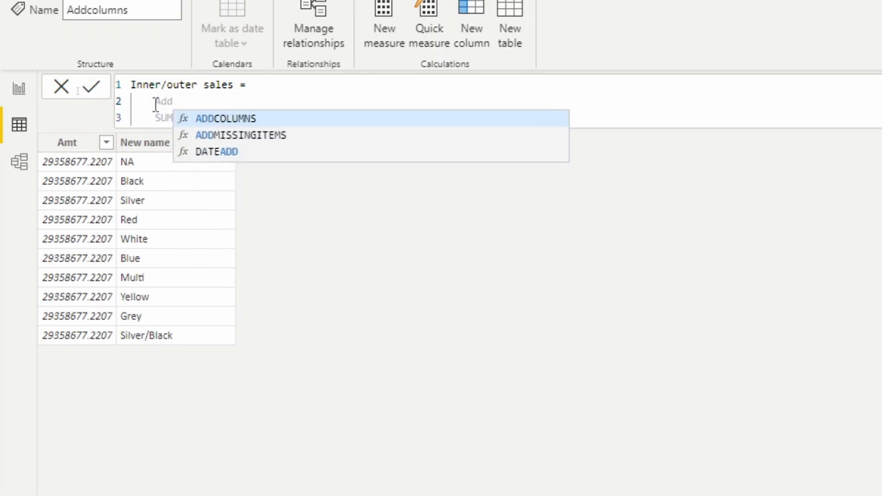
key("Tab")
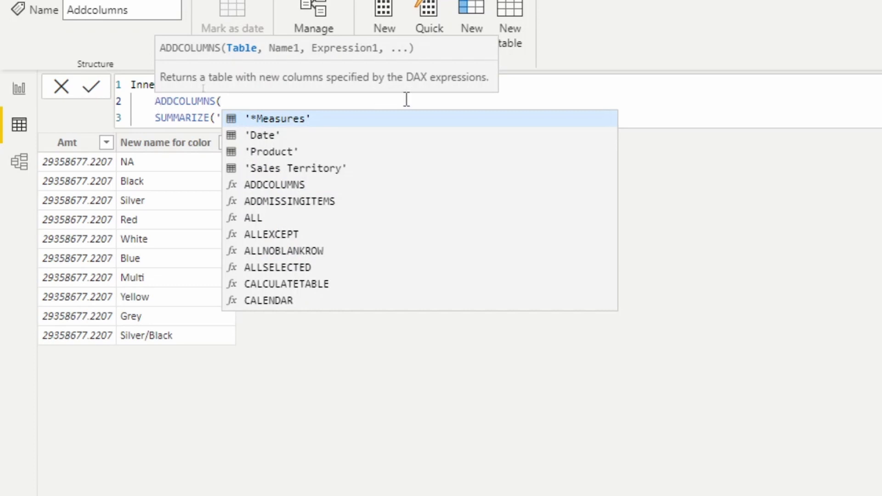
key("Escape")
Step: Add a comma after the SUMMARIZE expression and name the added column "YYYYMM" on a new line
left_click(424, 119)
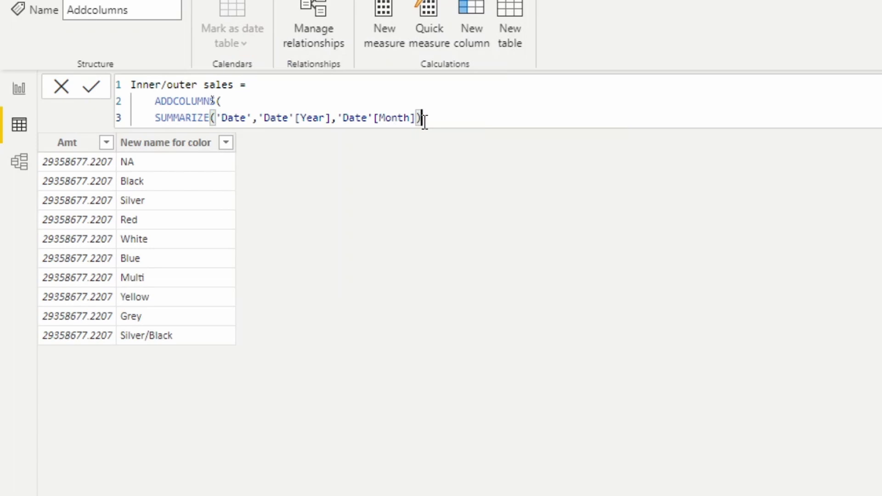
type(",")
key("Return")
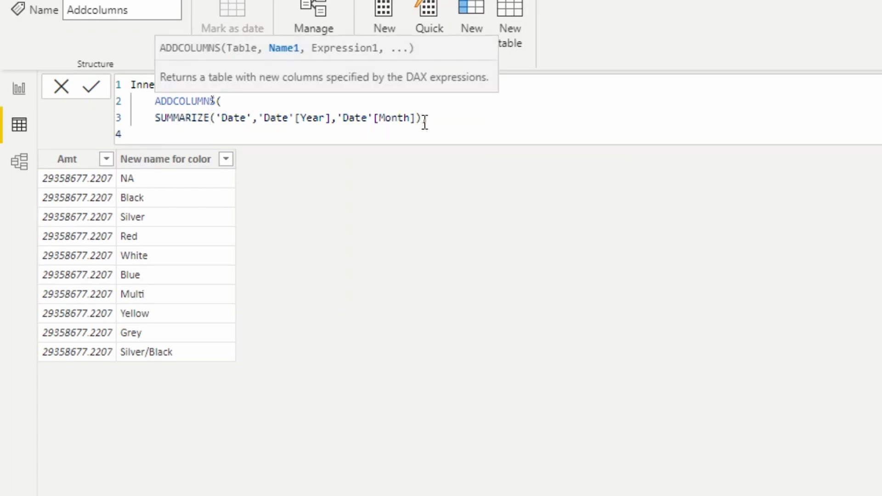
type("\"YYYYMM\",")
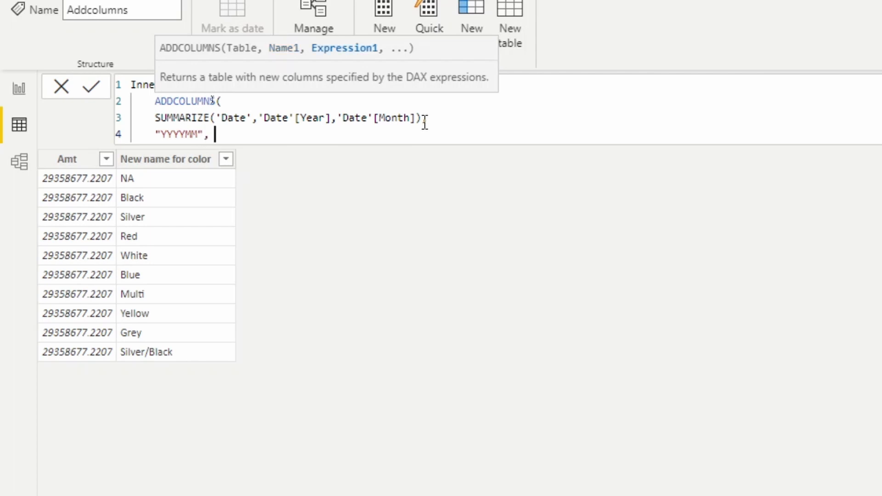
Step: Define the "YYYYMM" column expression as [Year] & "-" & [Month] and close the ADDCOLUMNS function
type(" [")
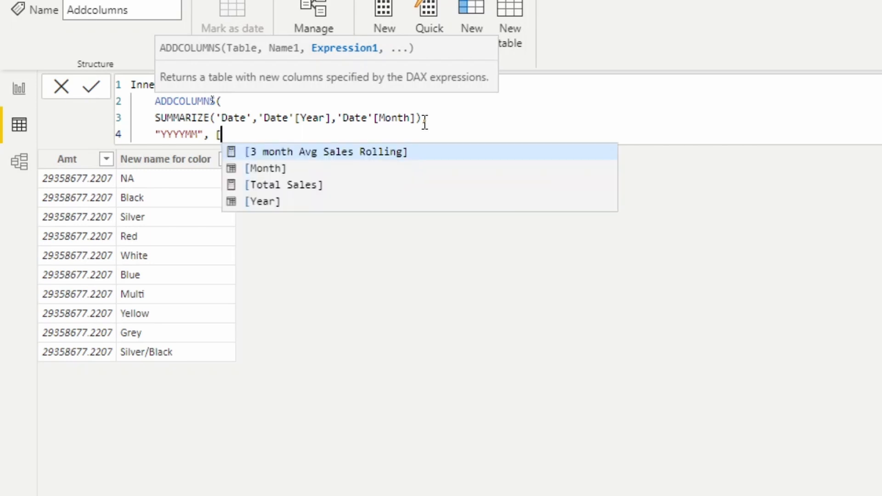
key("Down")
key("Down")
key("Down")
key("Tab")
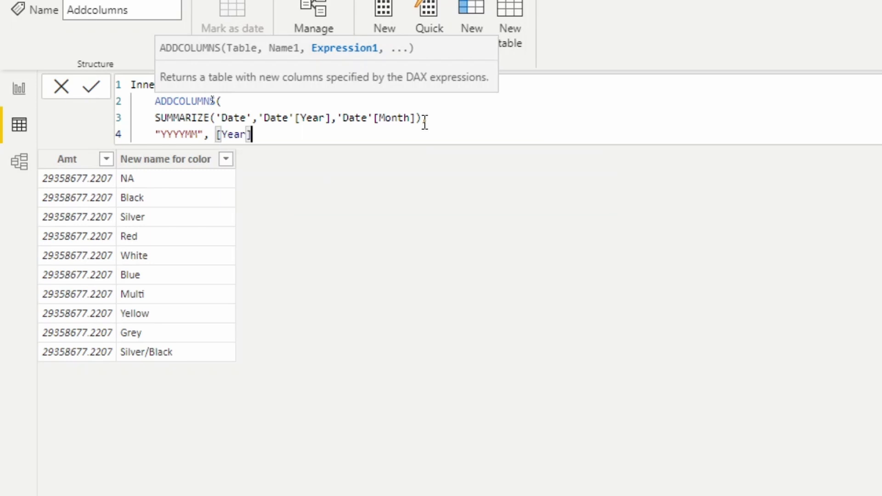
type("& \"-\" & [")
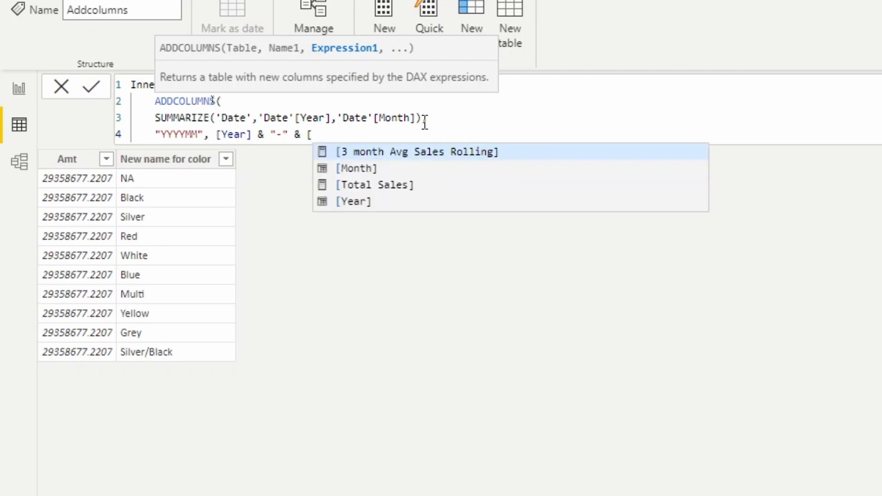
key("Down")
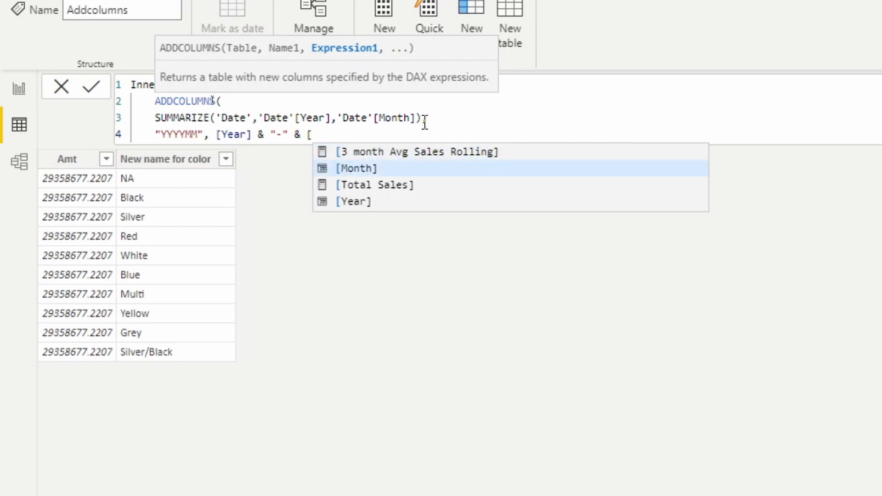
key("Tab")
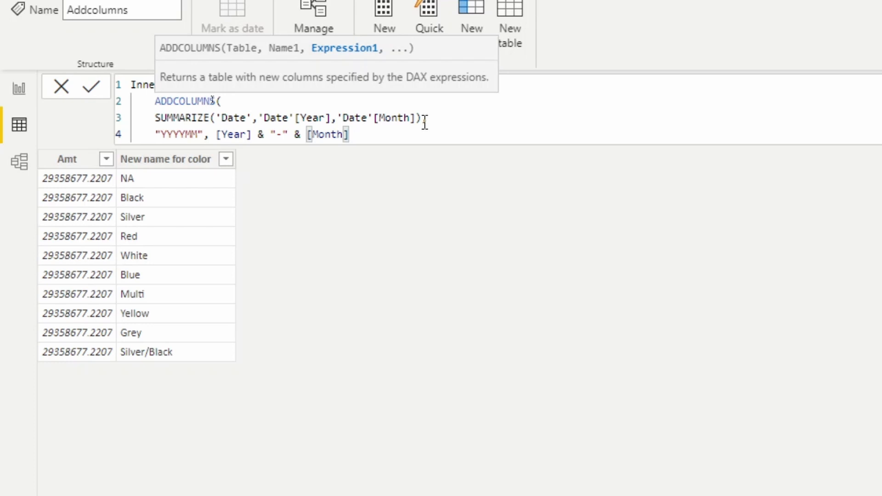
type(")")
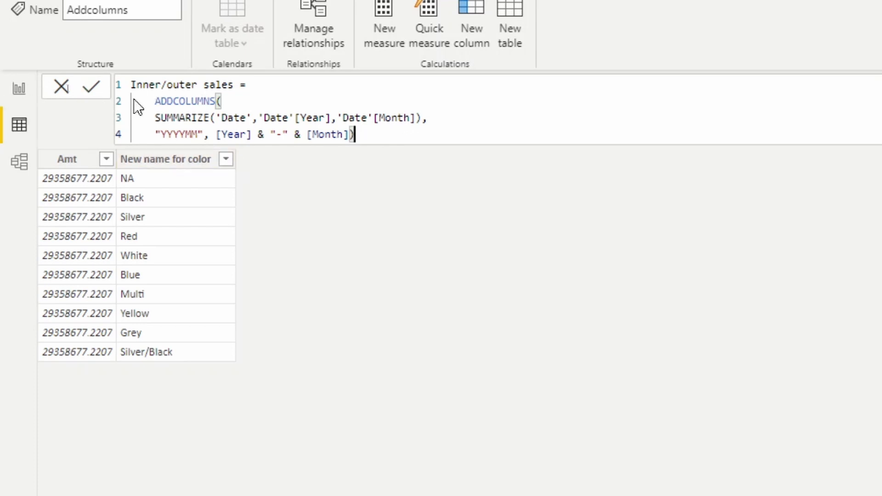
Step: Insert SELECTCOLUMNS( on a new line above ADDCOLUMNS and add a comma after the closing parenthesis of ADDCOLUMNS
double_click(155, 105)
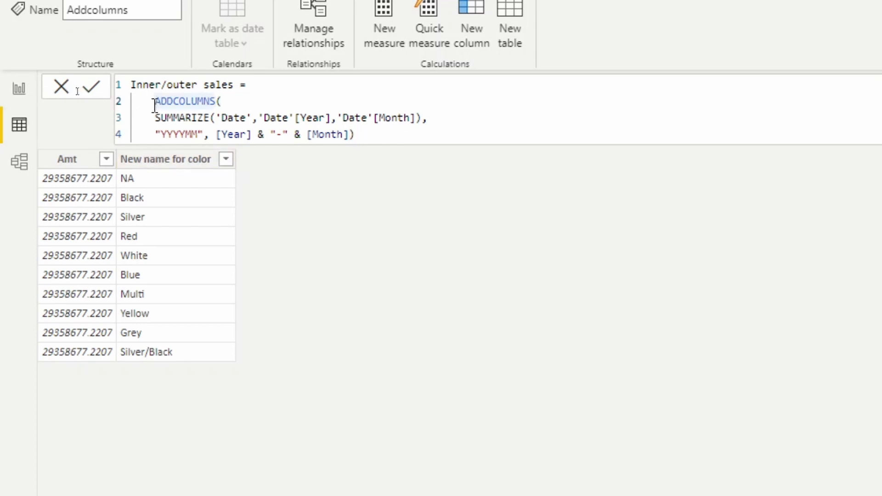
key("shift+Return")
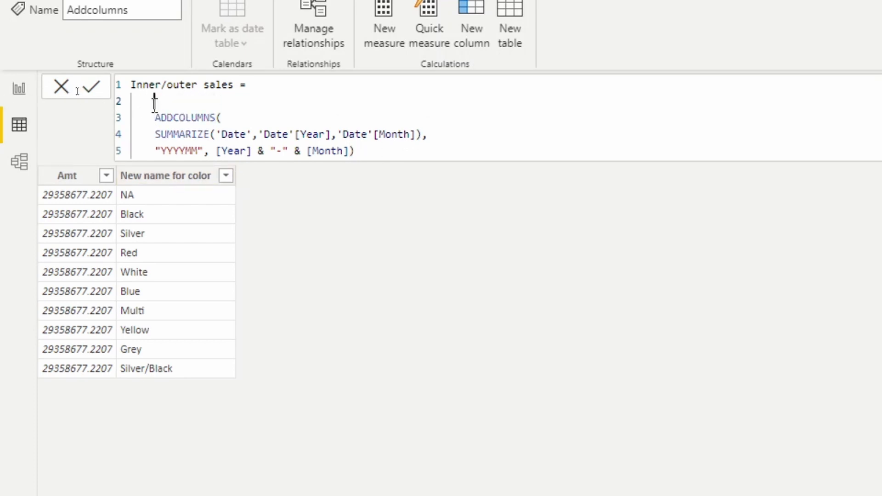
type("Se")
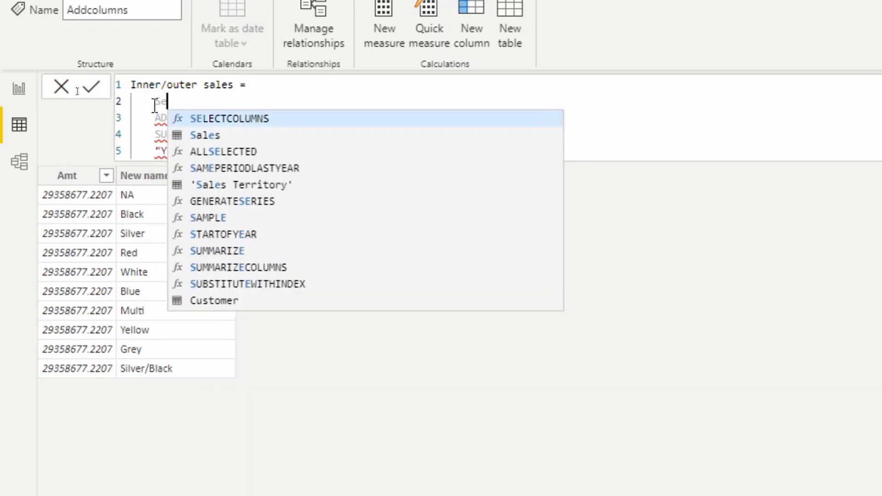
key("Tab")
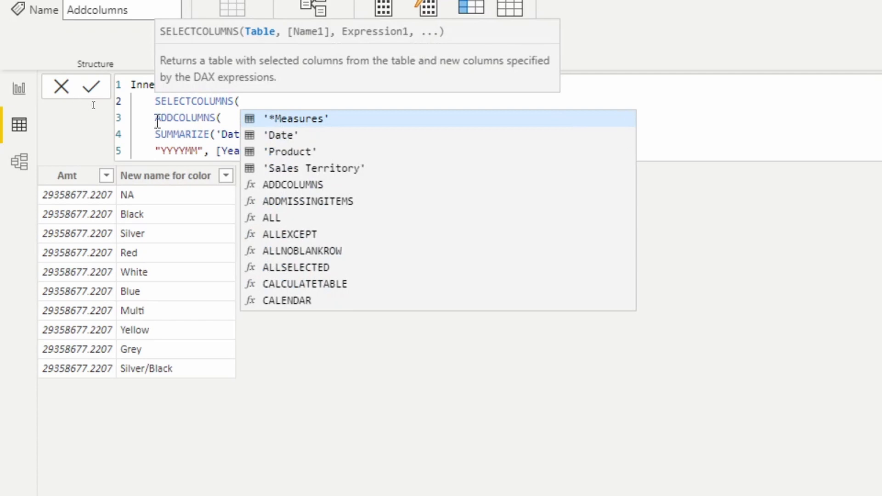
key("Escape")
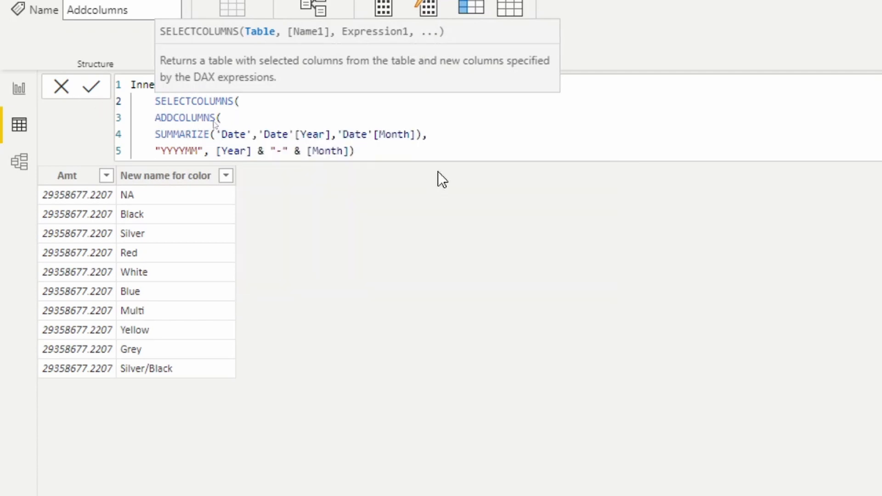
left_click(371, 152)
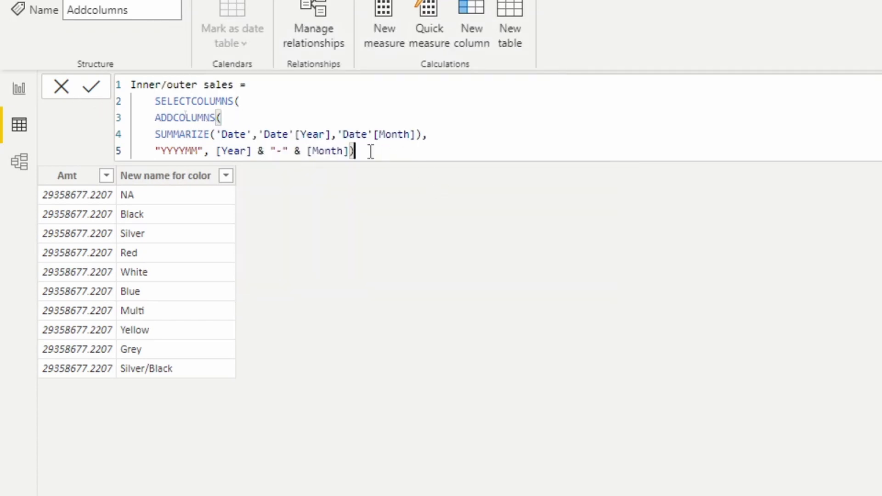
type(",")
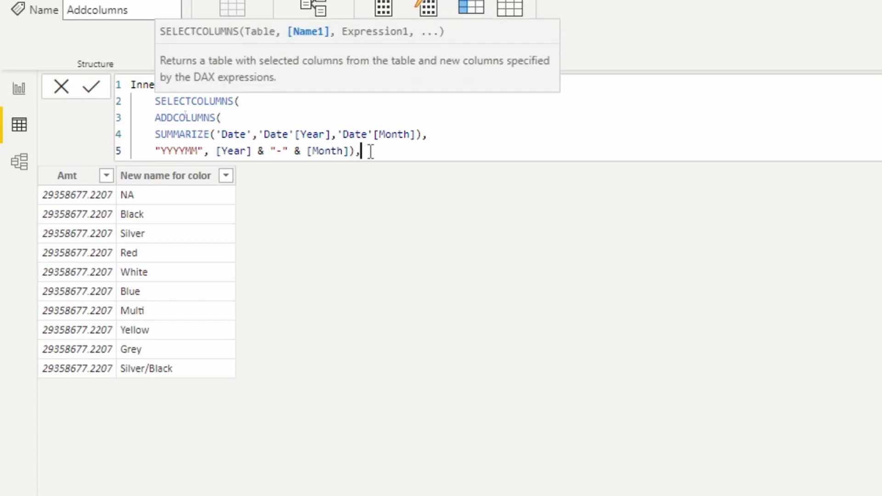
Step: On a new line in SELECTCOLUMNS, define a "YYYYMM" column returning [YYYYMM], followed by a comma
key("shift+Return")
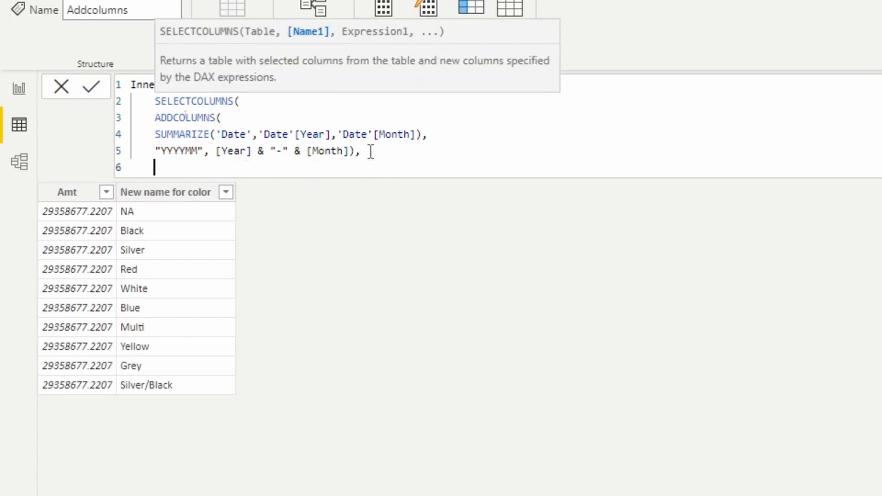
type("\"YYYYMM\"")
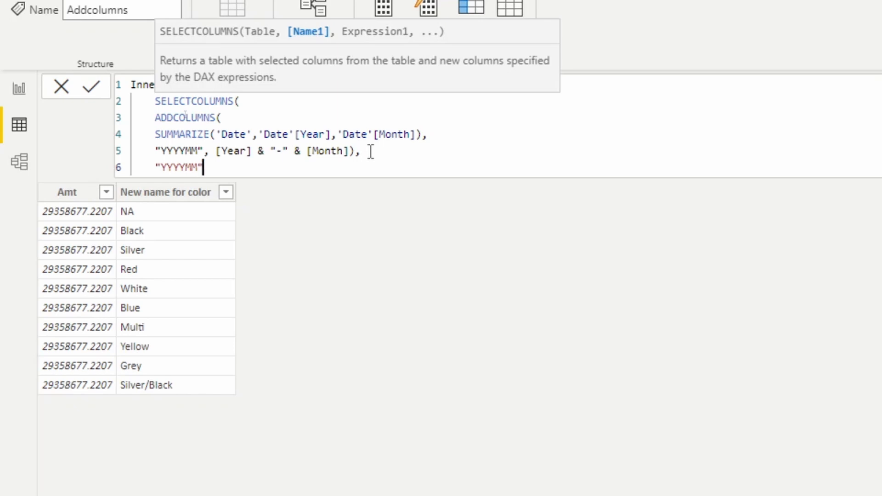
type(", ")
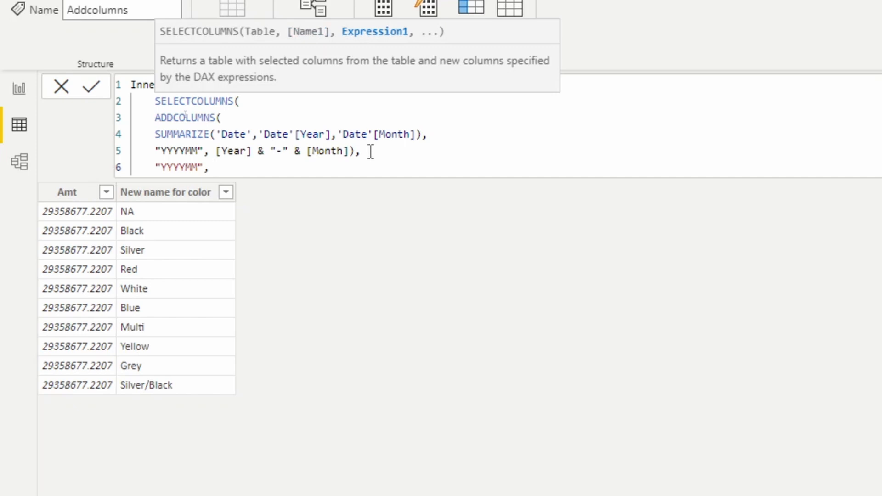
type("[")
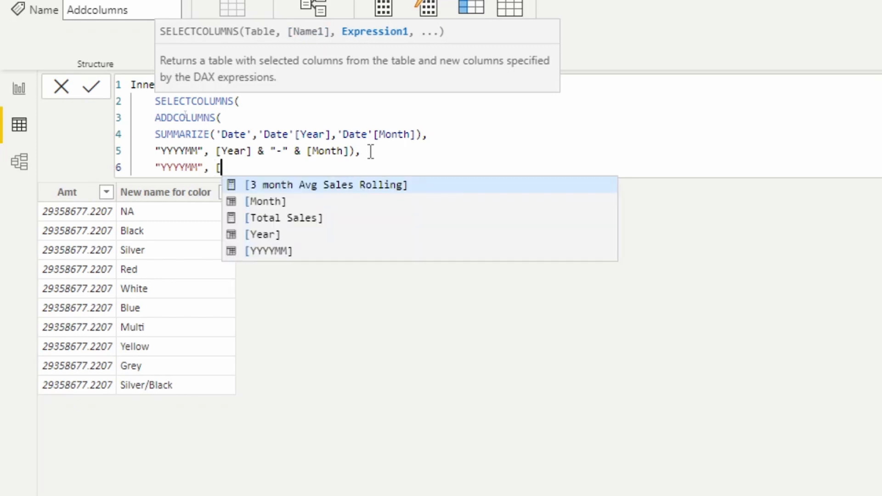
key("Down")
key("Down")
key("Down")
key("Down")
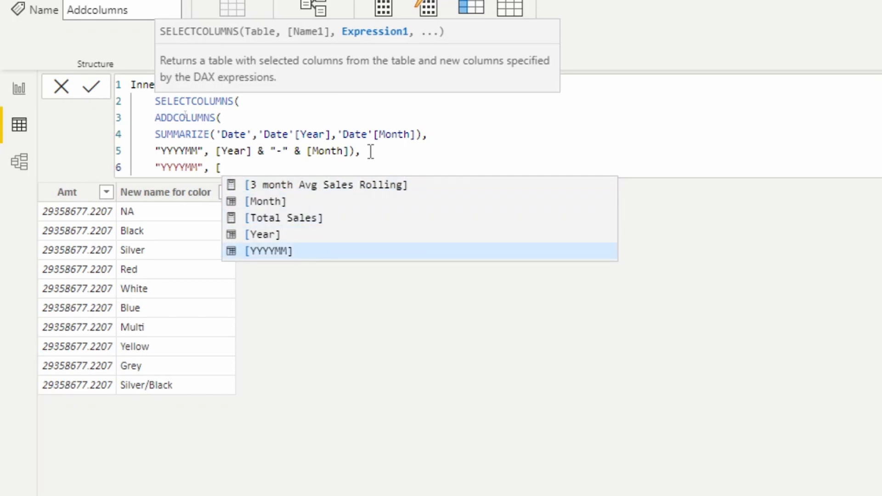
key("Tab")
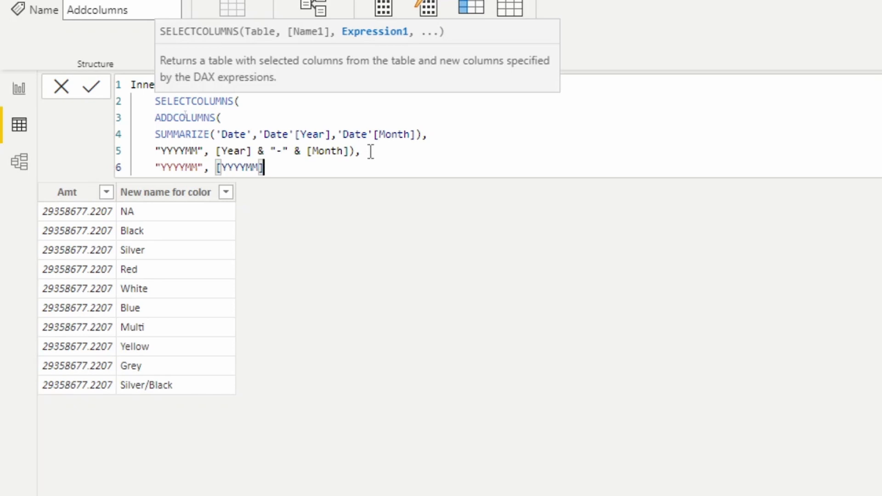
type(",")
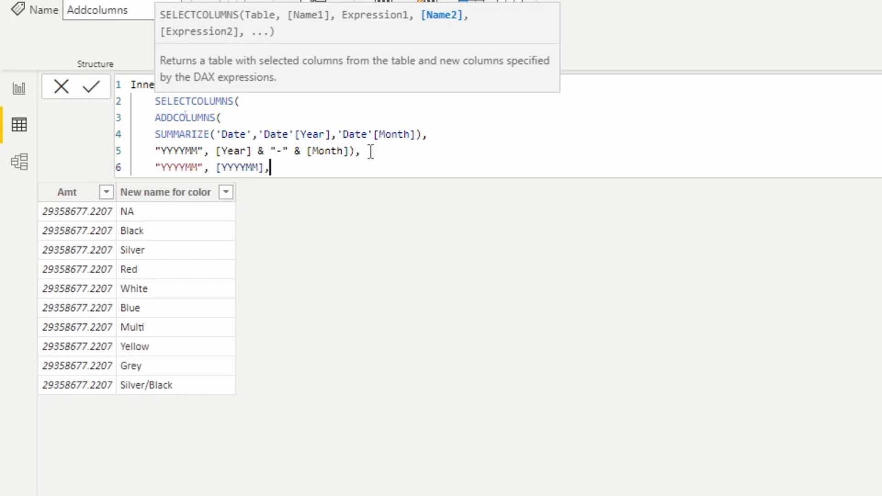
Step: Add an "Inner Sales" column on a new line and begin its expression with CALCULATE(SUM(
key("shift+Return")
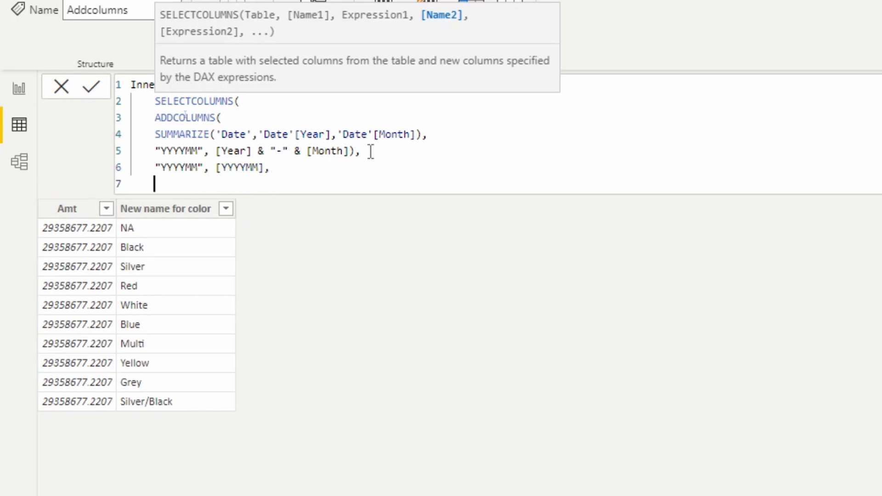
type("\"Inner Sales")
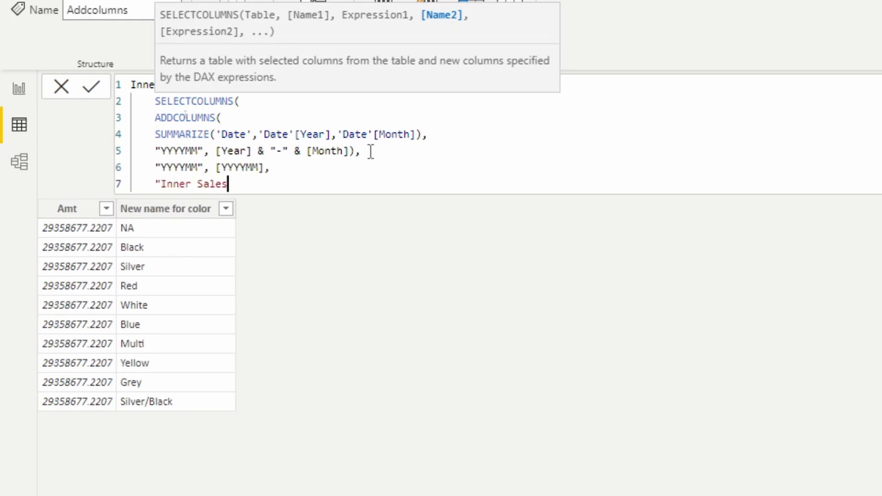
type("\", ")
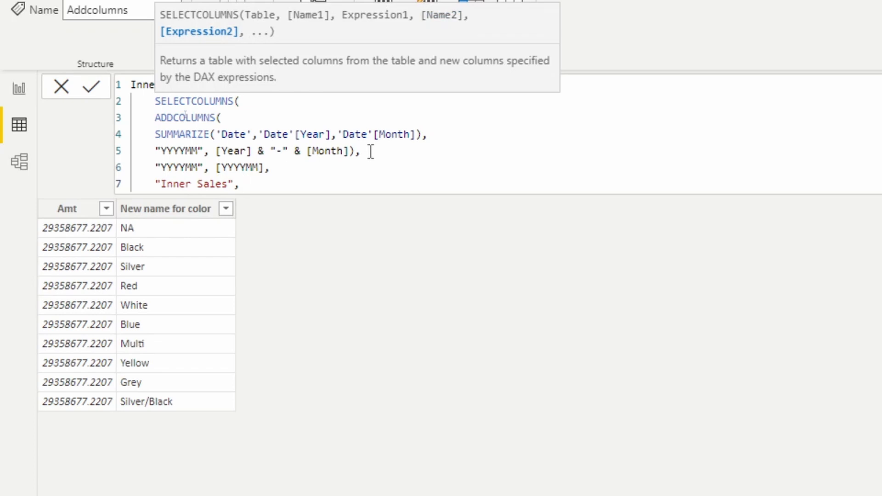
type("ca")
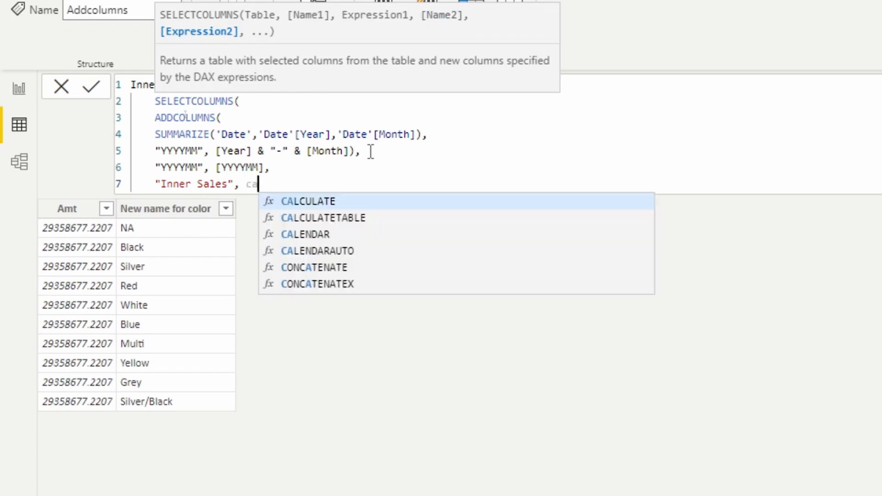
key("Tab")
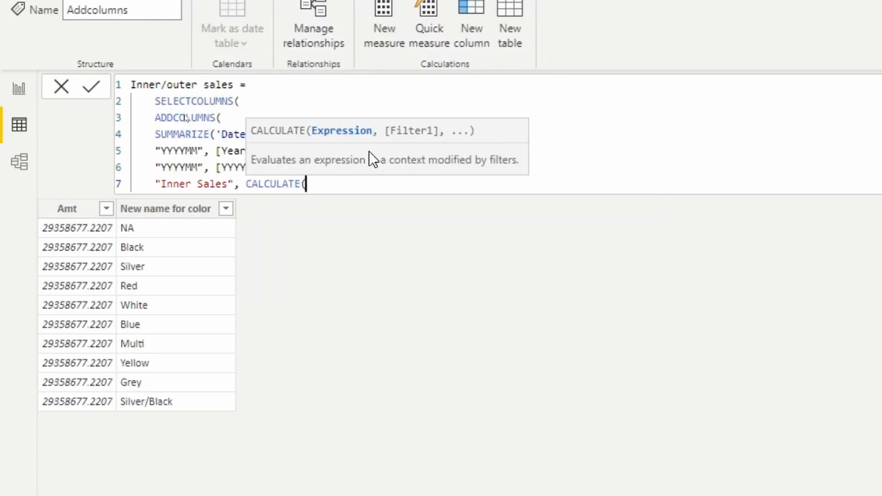
type("sum")
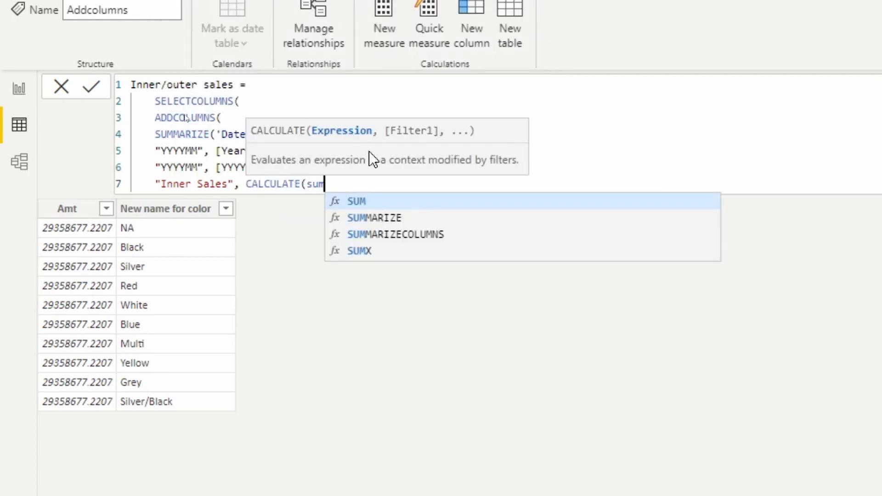
key("Tab")
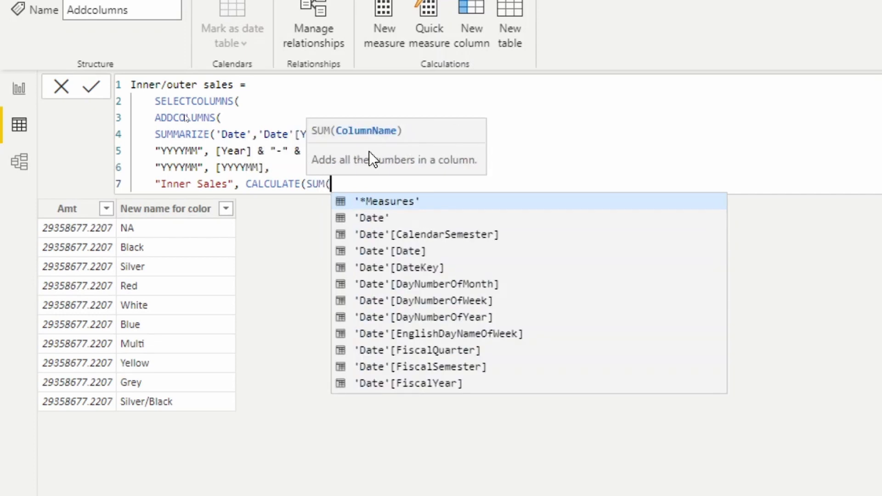
Step: Complete the "Inner Sales" sum with 'Sales'[SalesAmount], close all parentheses including SELECTCOLUMNS, and commit the table formula
type("'sales")
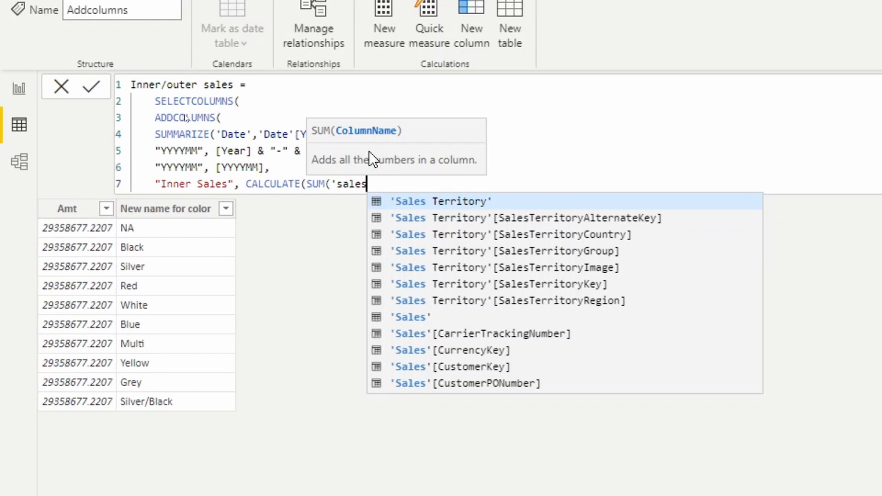
key("Down")
key("Down")
key("Down")
key("Down")
key("Down")
key("Down")
key("Down")
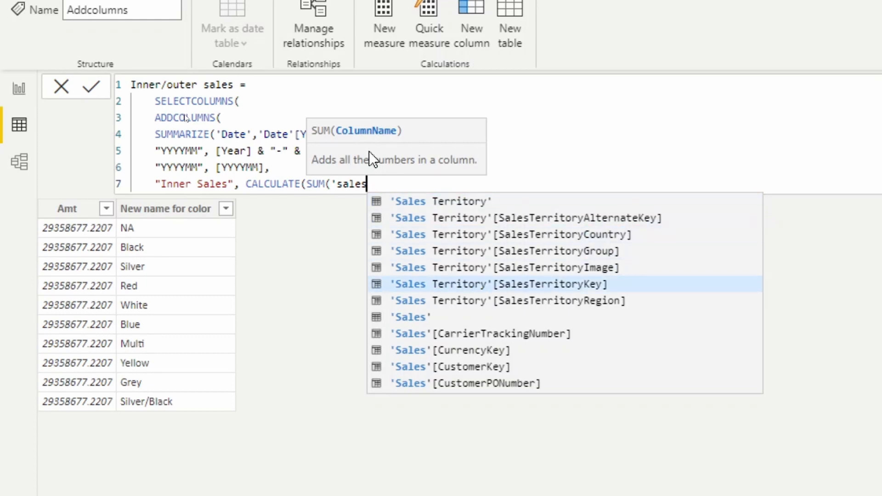
key("Tab")
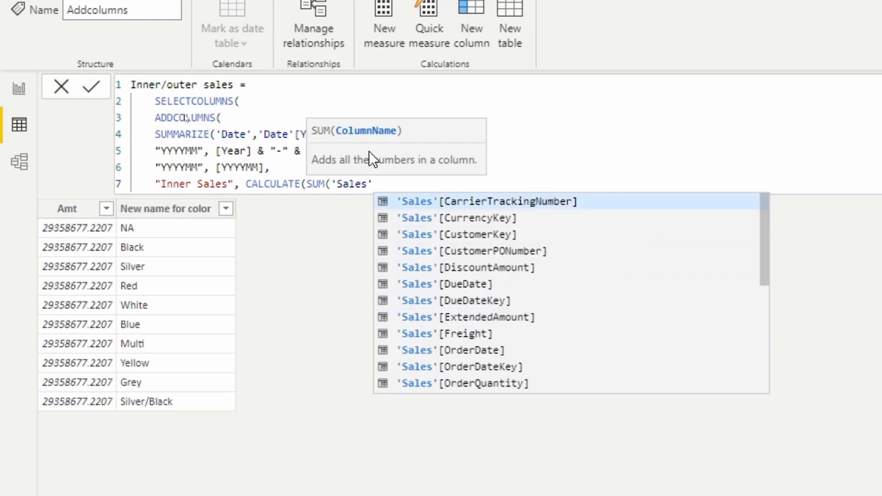
type("[sale")
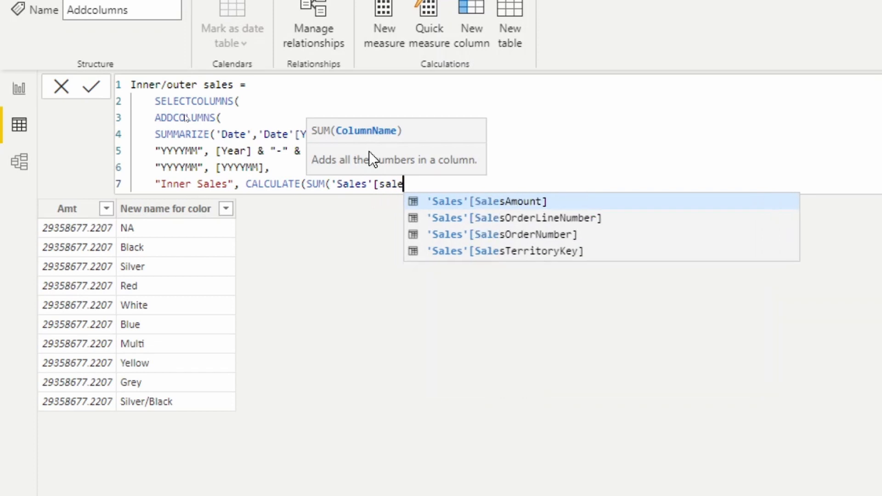
key("Tab")
type("))")
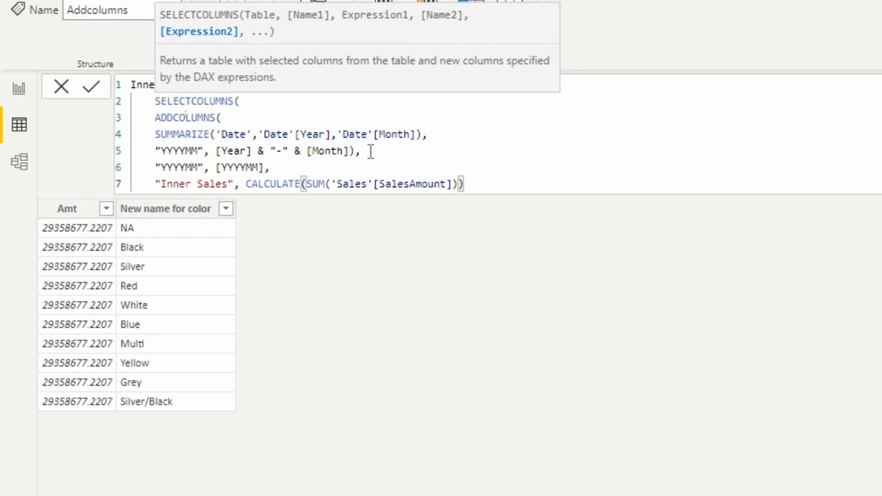
type(")")
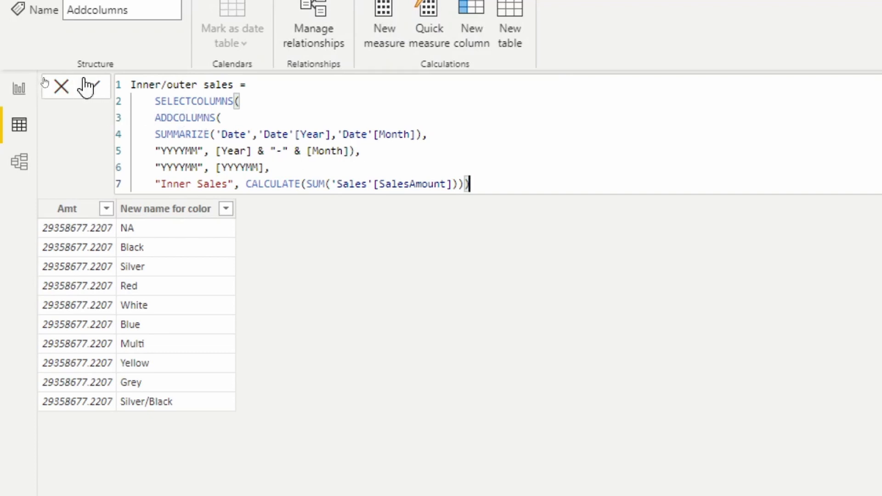
left_click(94, 88)
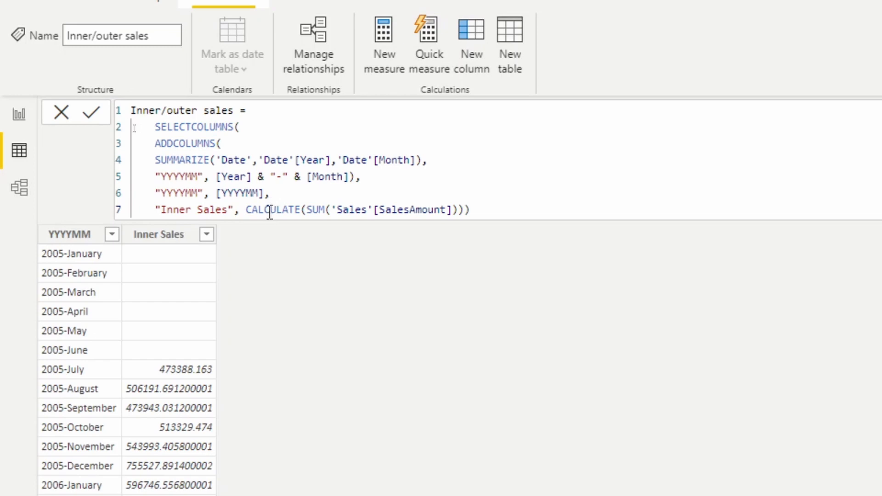
Step: Insert an outer ADDCOLUMNS( on a new line directly above SELECTCOLUMNS
double_click(156, 129)
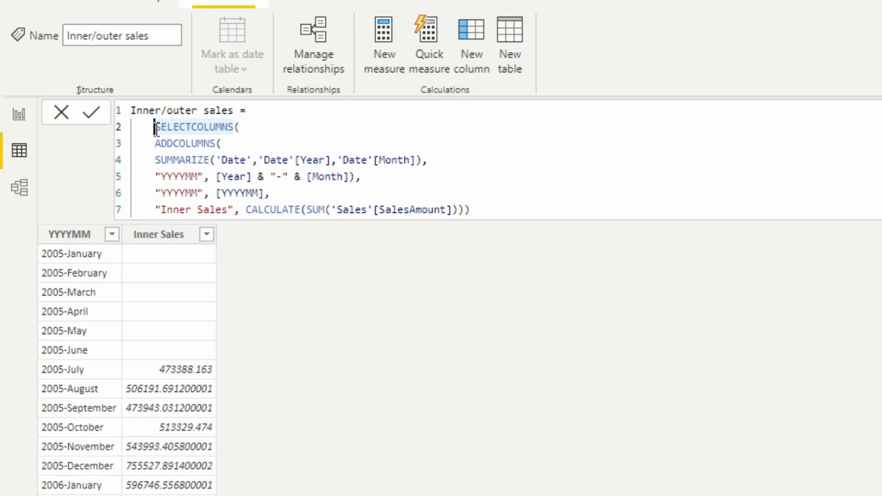
left_click(155, 128)
key("Return")
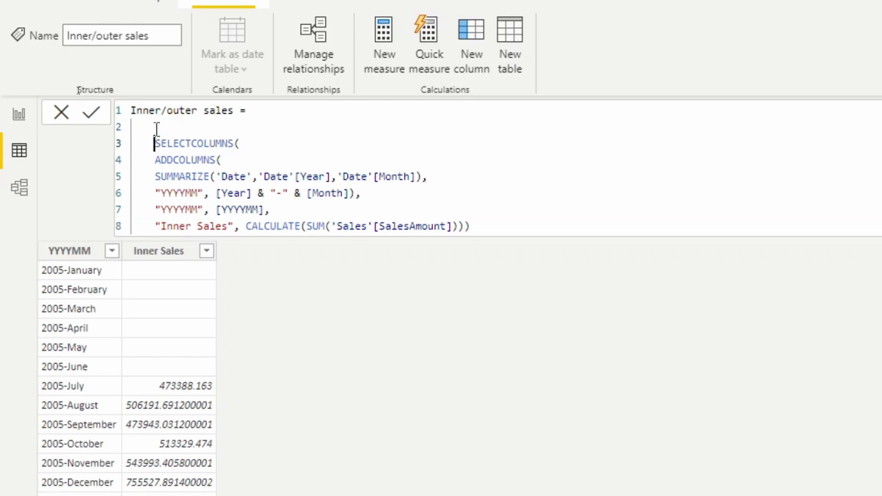
left_click(157, 128)
type("Add")
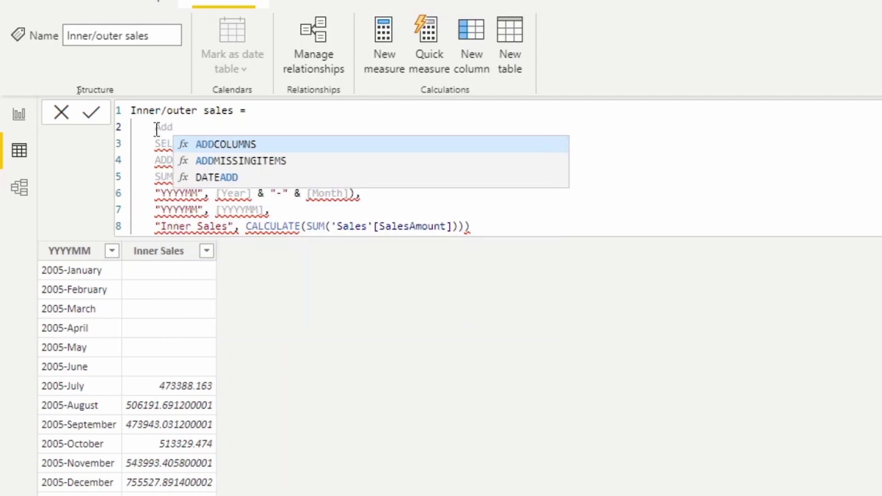
key("Tab")
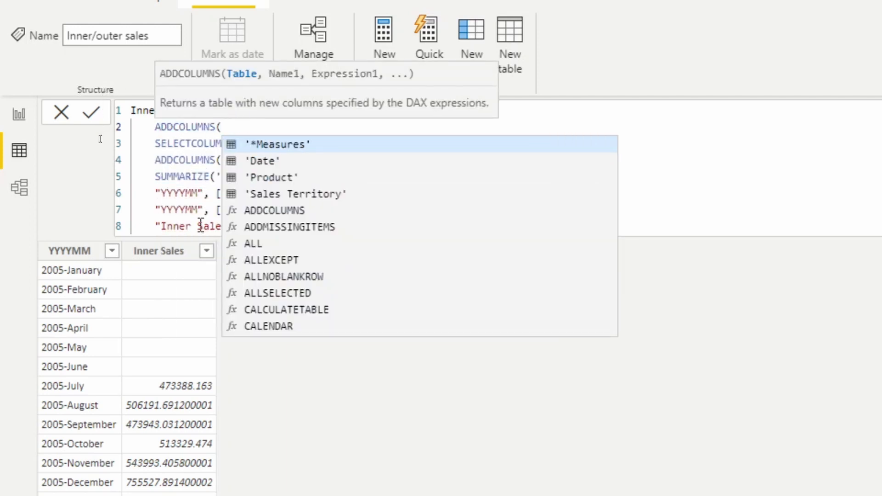
Step: Add a comma after the SELECTCOLUMNS expression and name the added column "Outer Sales" on a new line
left_click(140, 220)
key("End")
left_click(513, 225)
type(",")
key("Return")
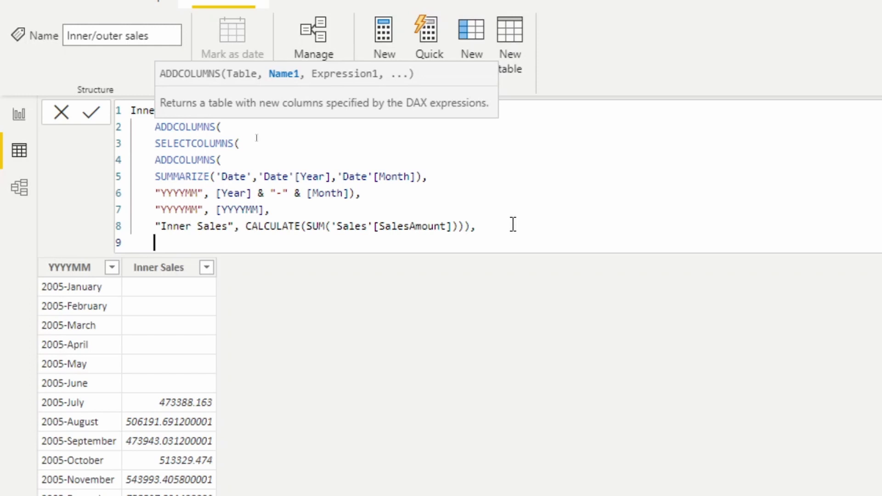
type("\"outre")
key("BackSpace")
key("BackSpace")
key("BackSpace")
type("er")
key("BackSpace")
key("BackSpace")
key("BackSpace")
key("BackSpace")
type("Outer Sales")
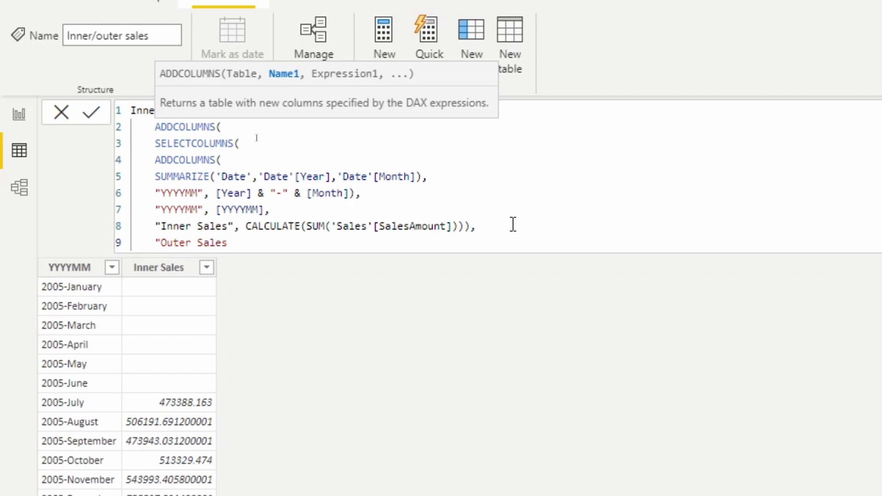
Step: Define "Outer Sales" as CALCULATE(SUM('Sales'[SalesAmount])), close the outer ADDCOLUMNS, and commit the table formula
type("\", c")
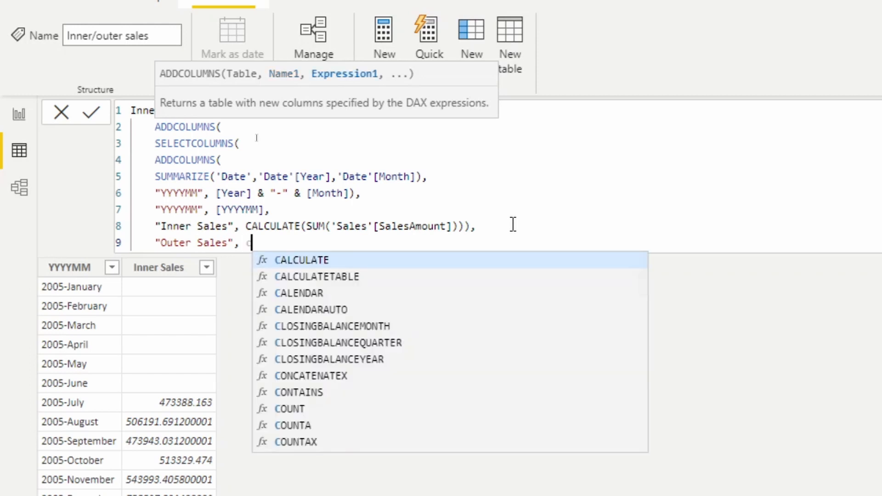
key("Tab")
type("sum")
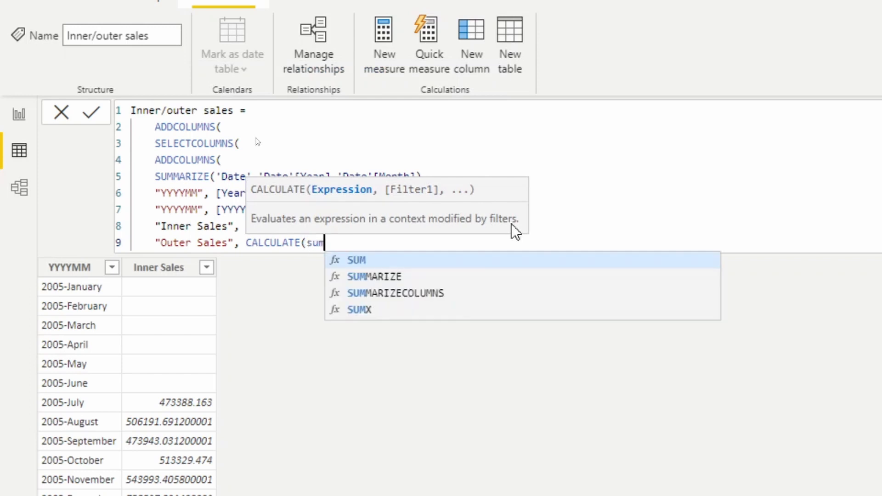
key("Tab")
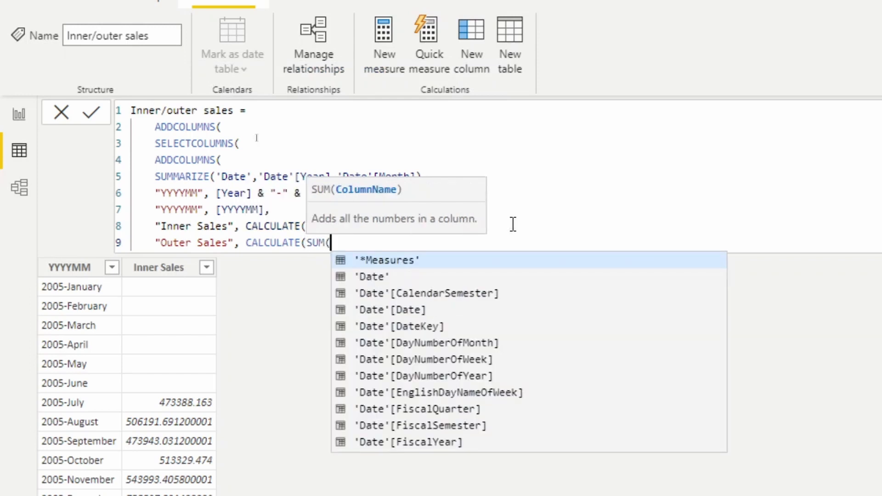
type("'")
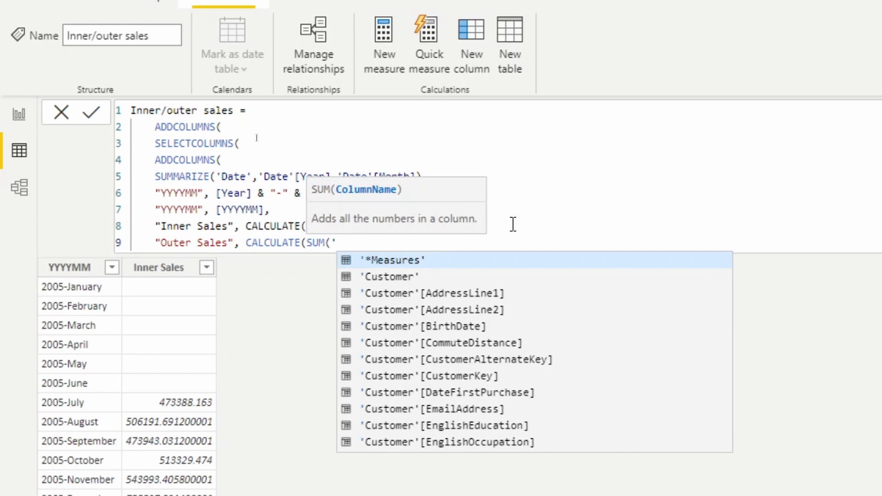
type("Sales'")
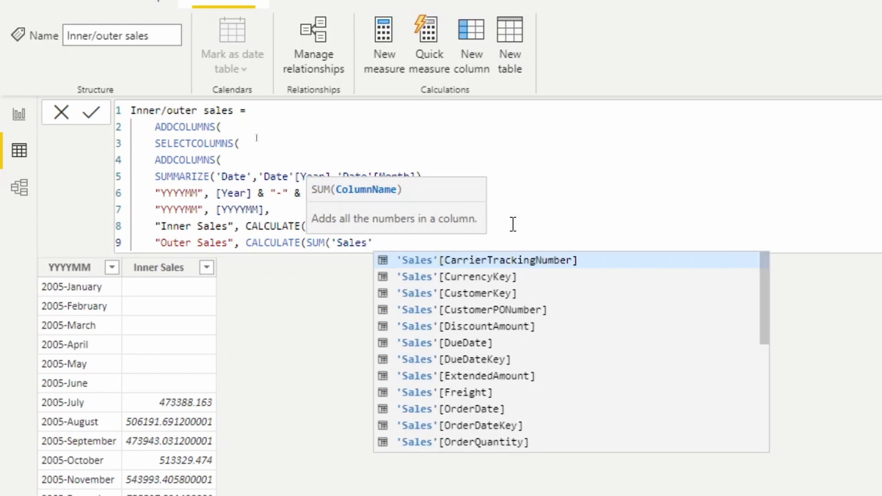
type("[")
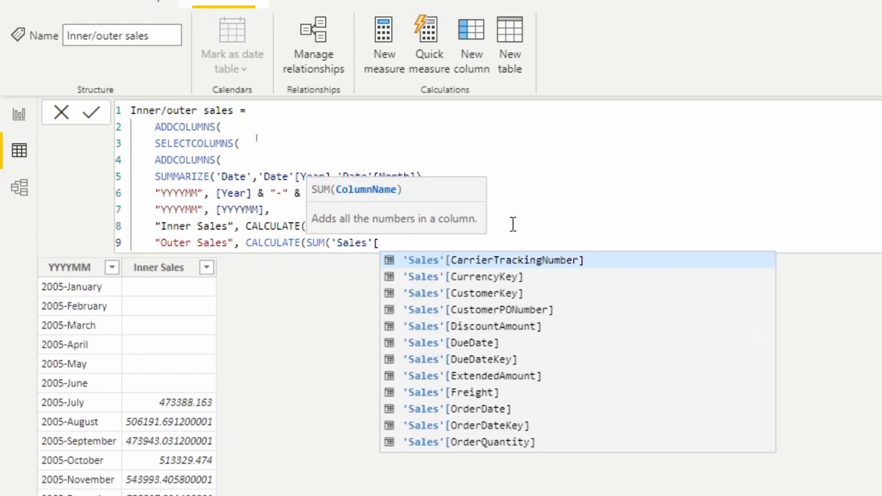
type("sales")
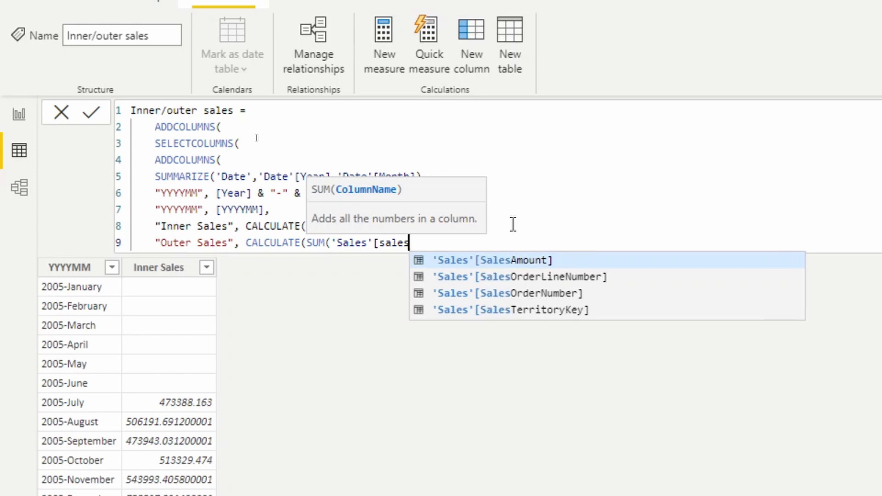
key("Tab")
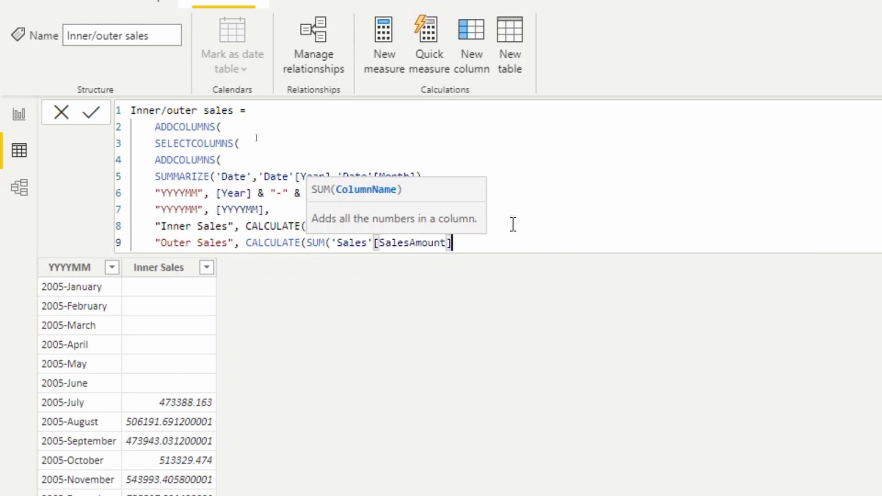
type("))")
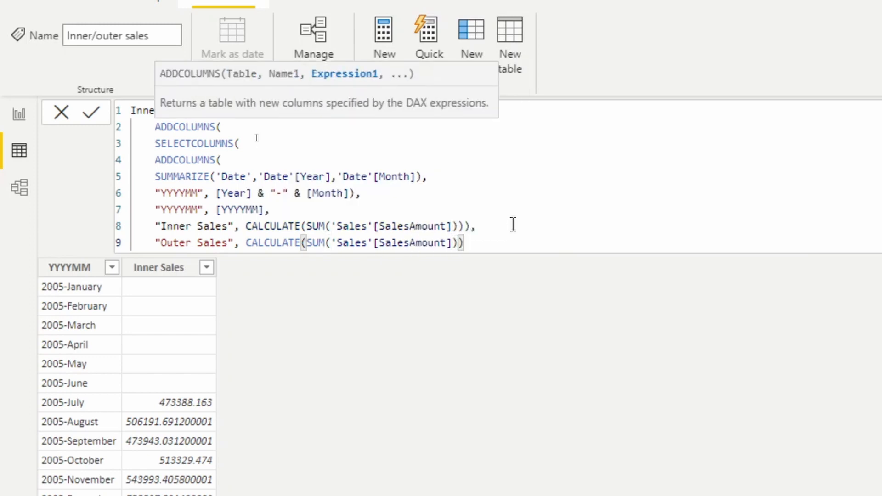
type(")")
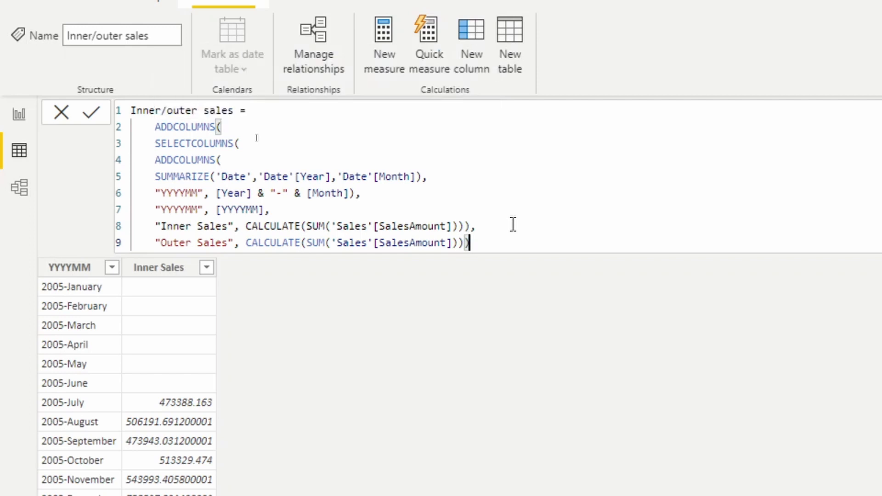
left_click(94, 115)
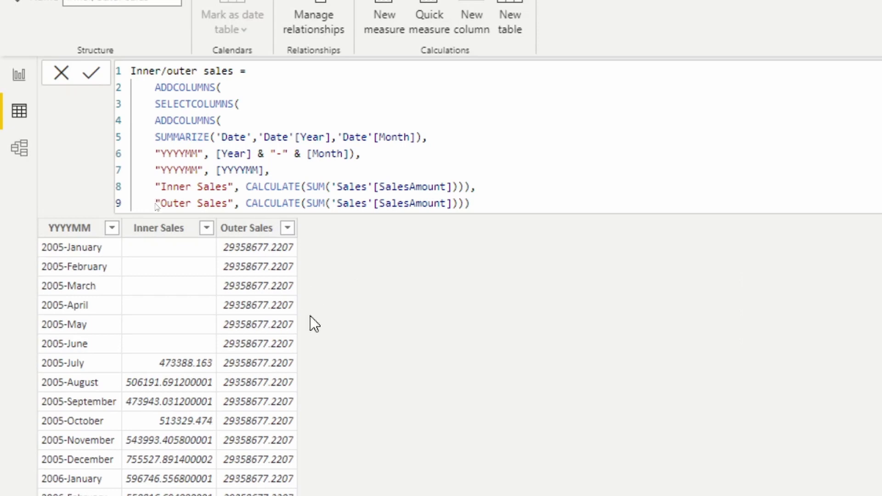
scroll(317, 320, "down", 2)
scroll(326, 316, "up", 2)
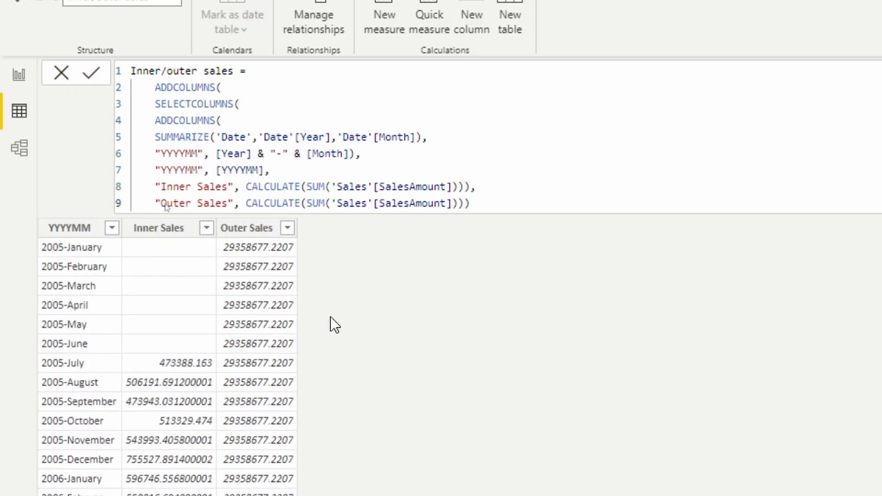